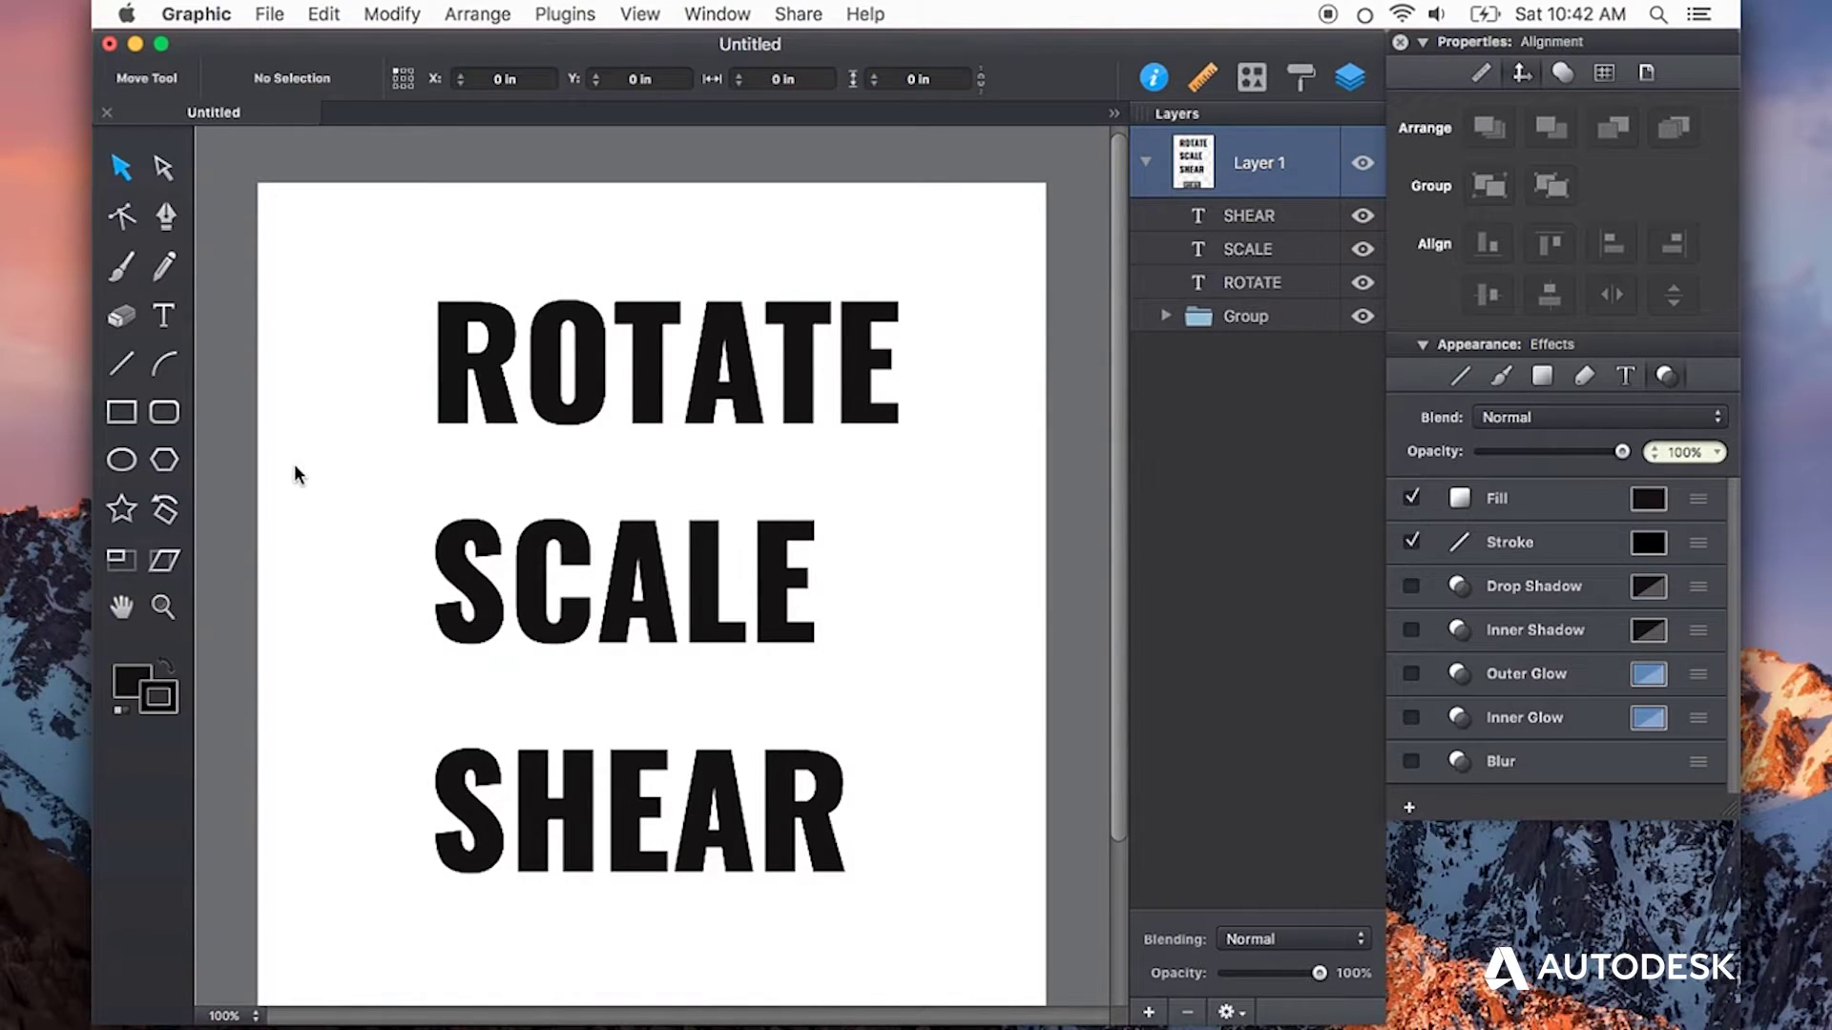
# Select the ROTATE text on the canvas with the Move Tool
pyautogui.click(662, 327)
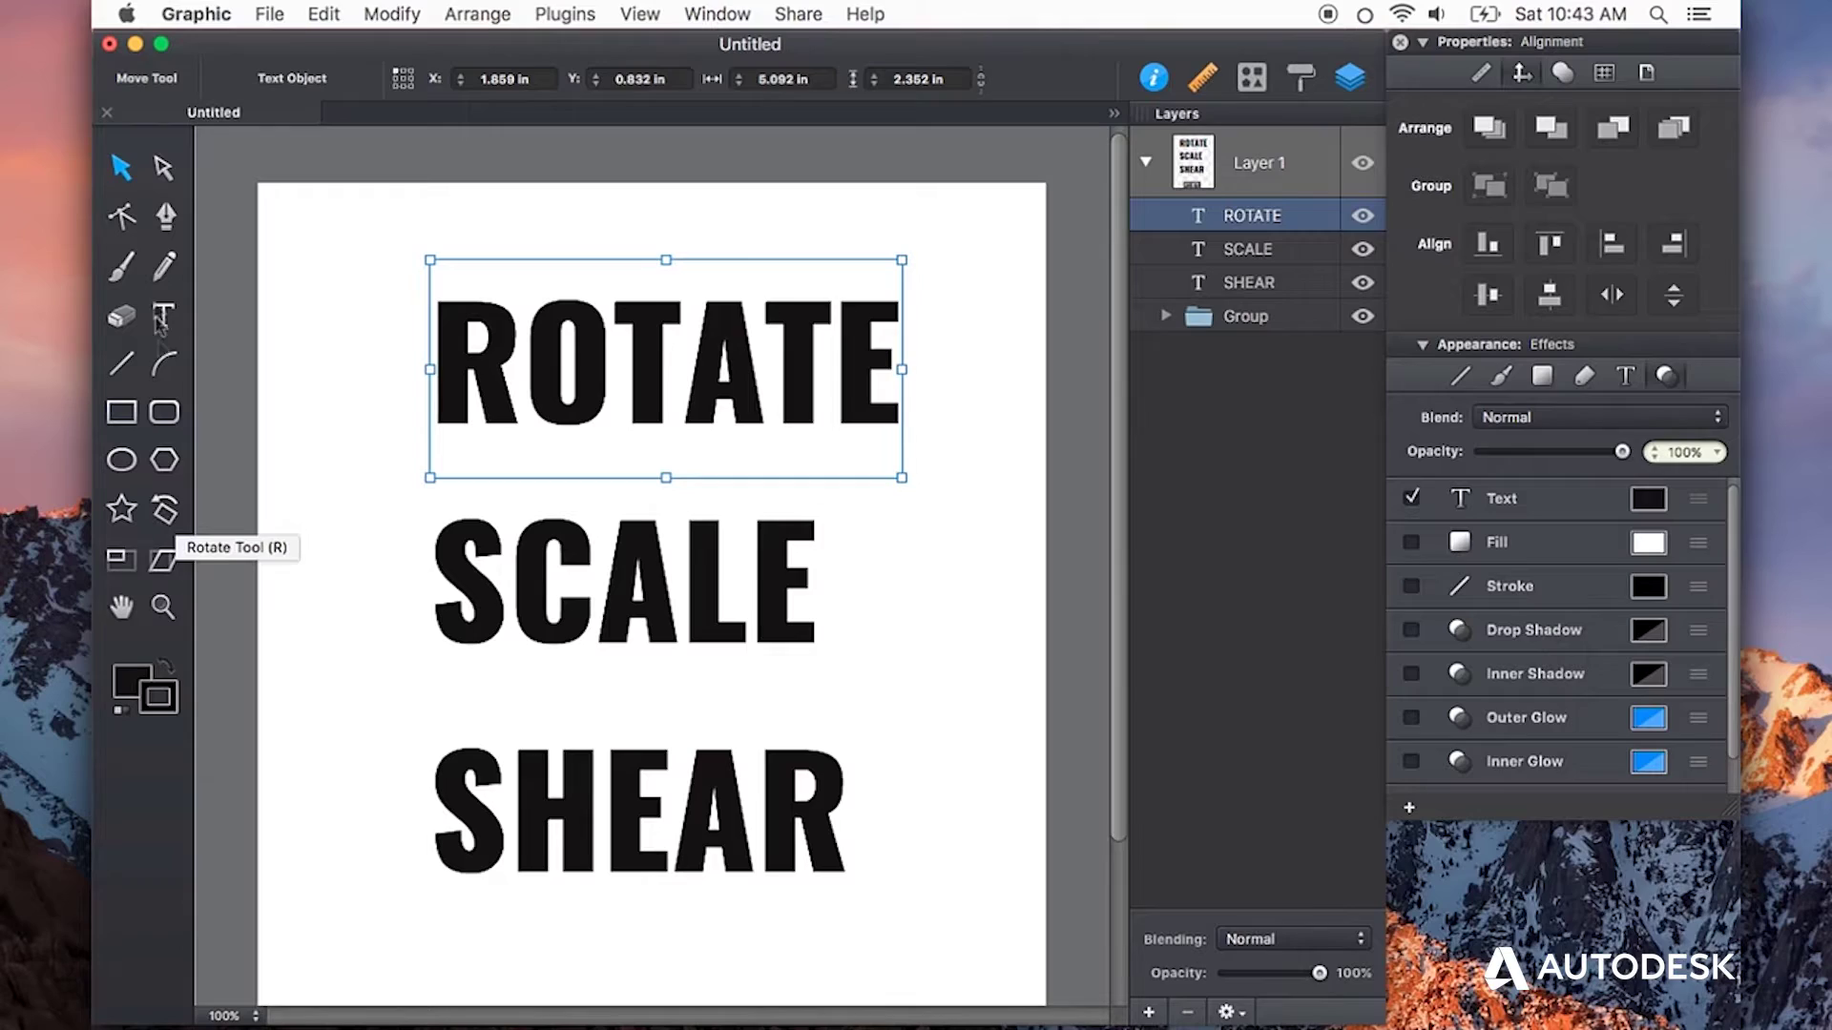
# Tilt the ROTATE text slightly with the Rotate Tool, then undo the tilt
pyautogui.click(166, 521)
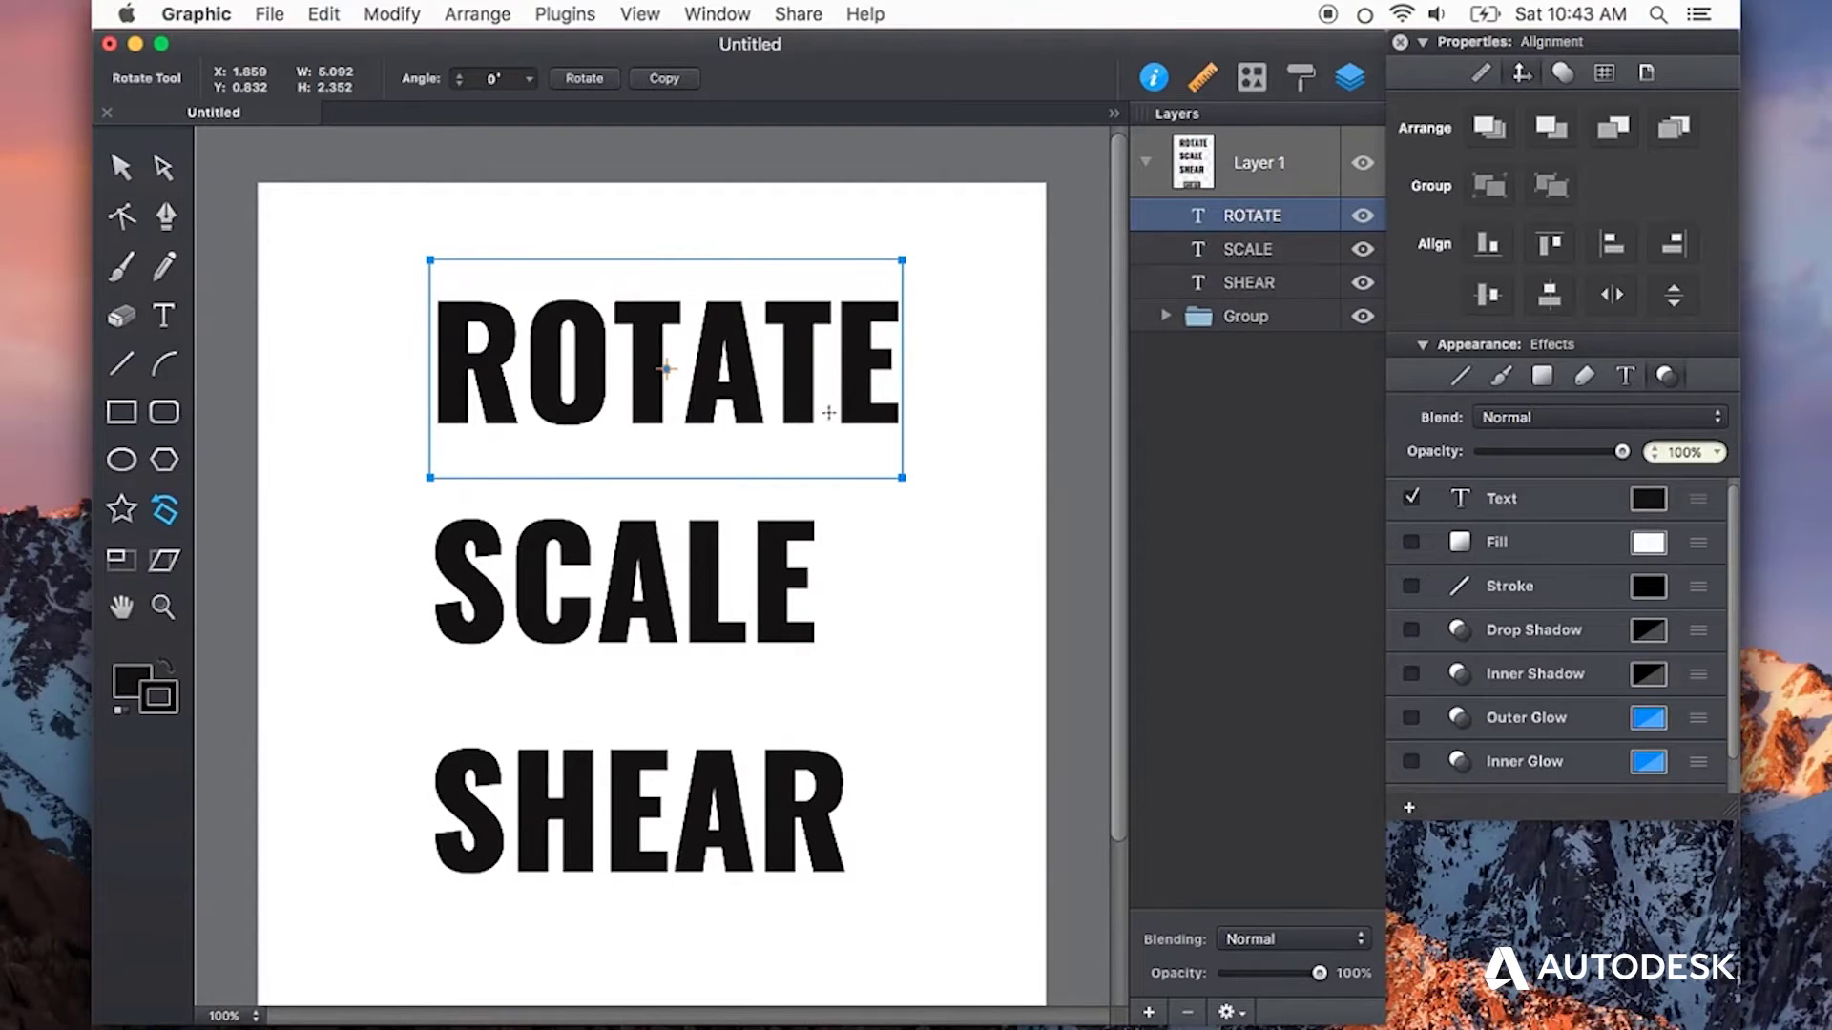
pyautogui.moveTo(865, 445); pyautogui.dragTo(889, 502)
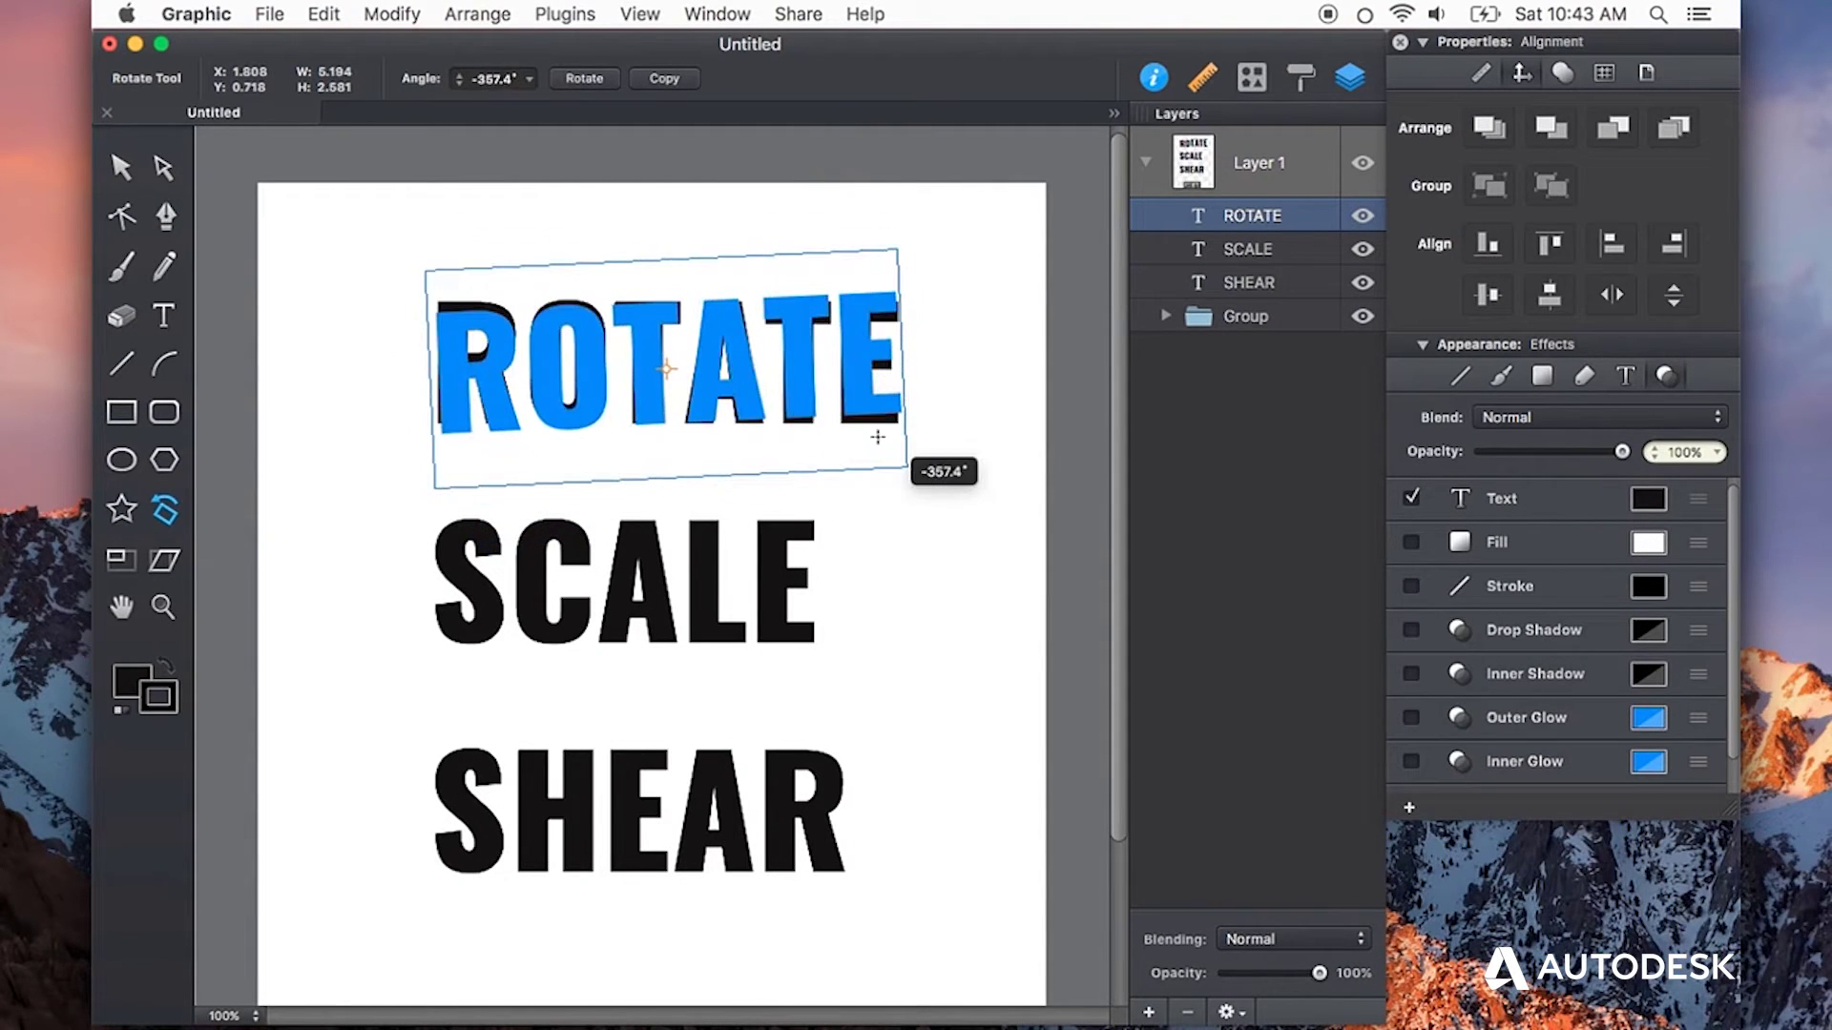
pyautogui.moveTo(888, 503); pyautogui.dragTo(911, 449)
pyautogui.hotkey('ctrl', 'z')
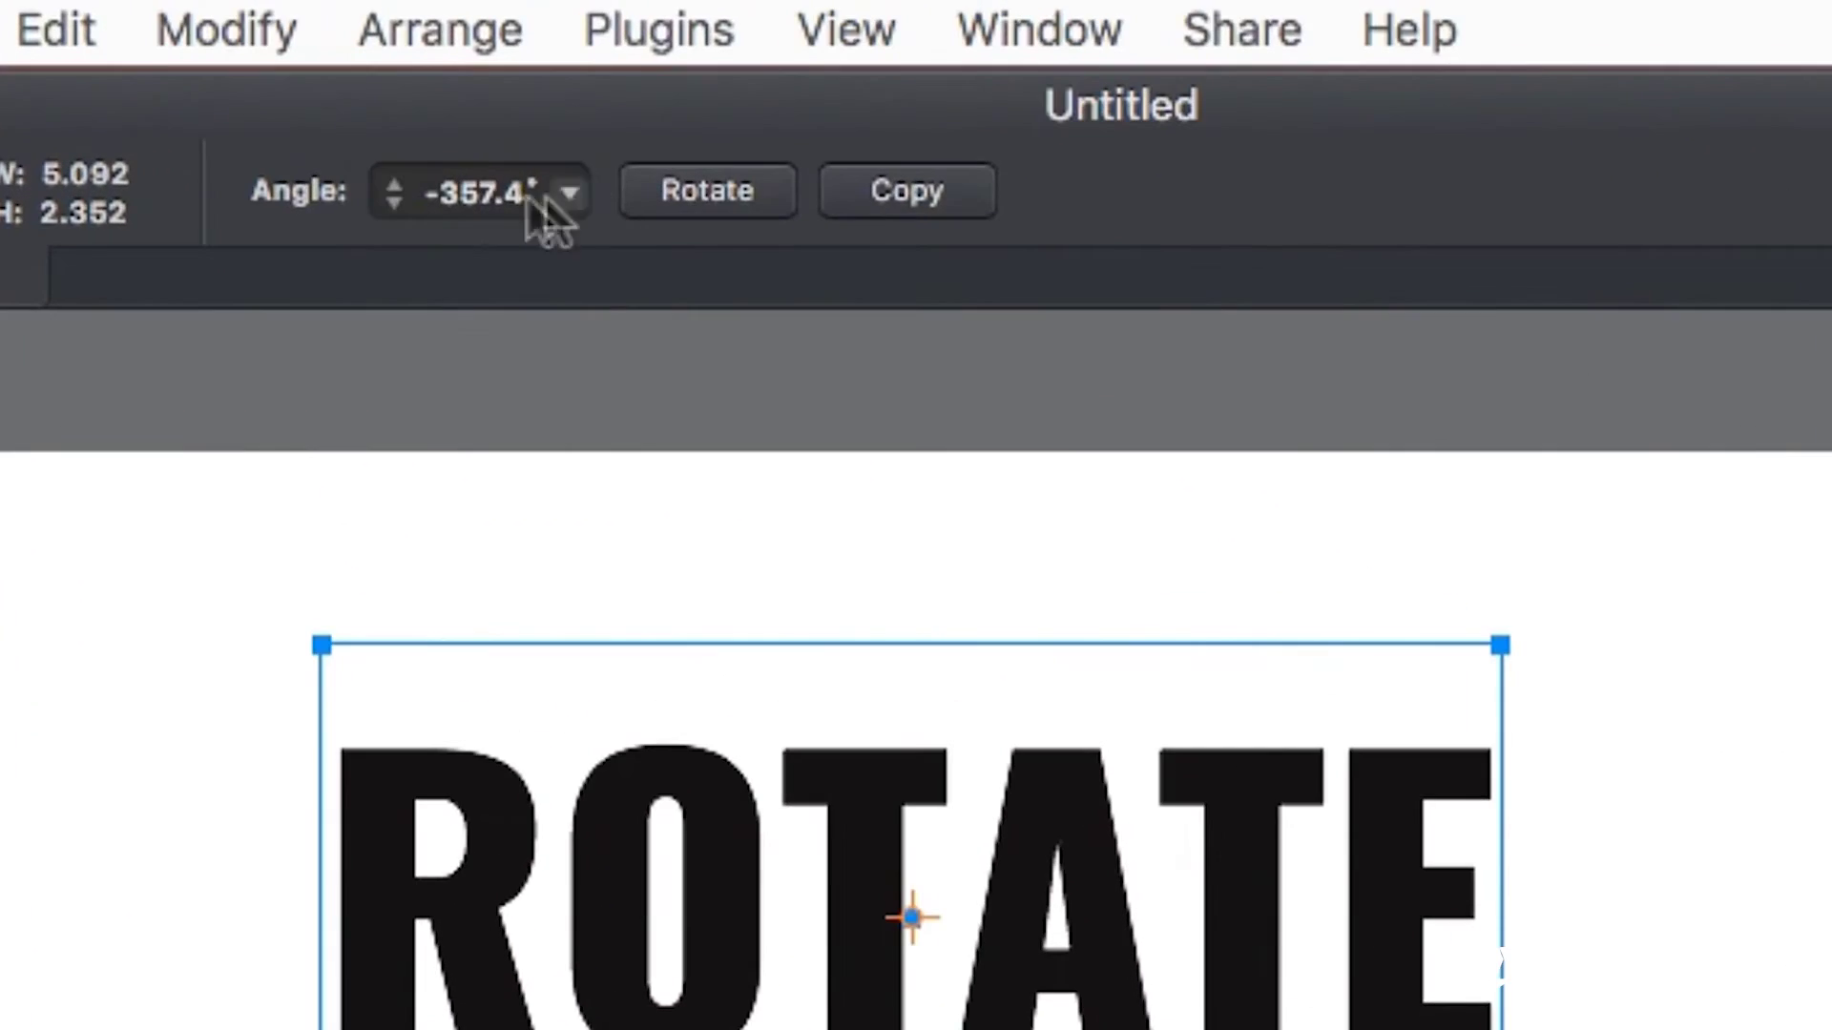
# Rotate the ROTATE text by the -90° preset angle, then undo it
pyautogui.click(568, 191)
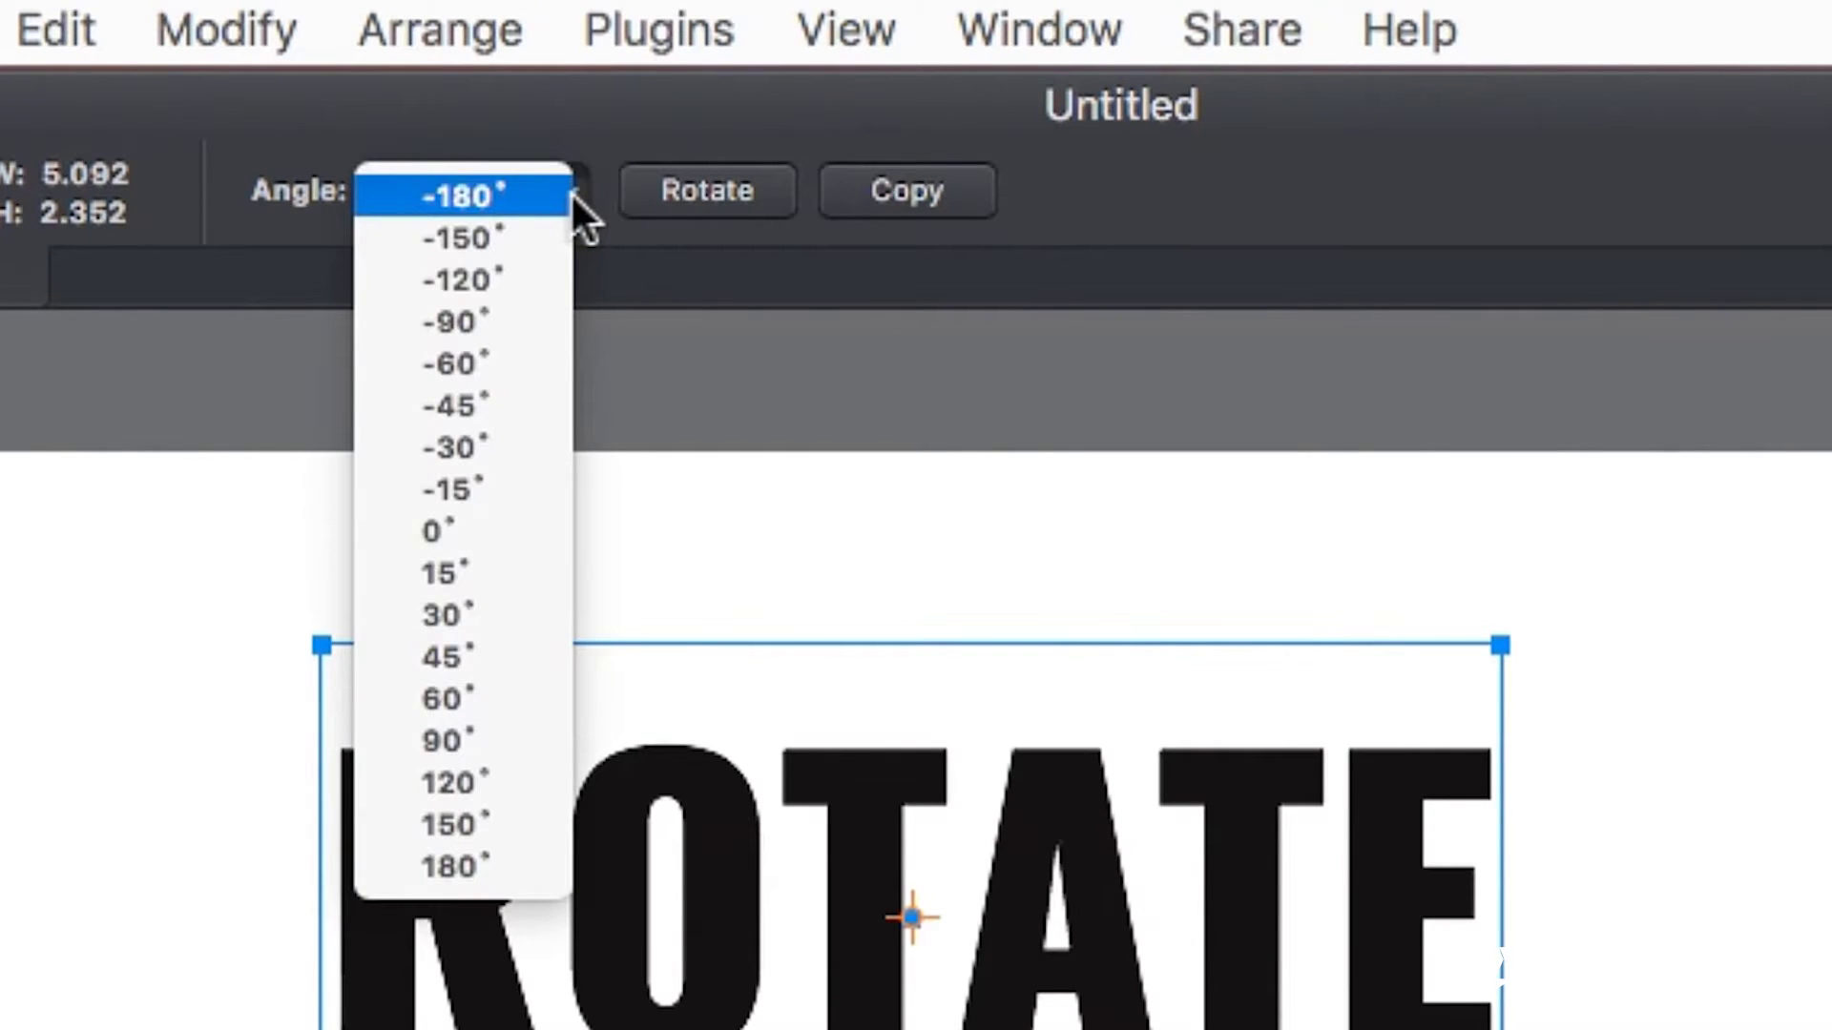
pyautogui.click(526, 324)
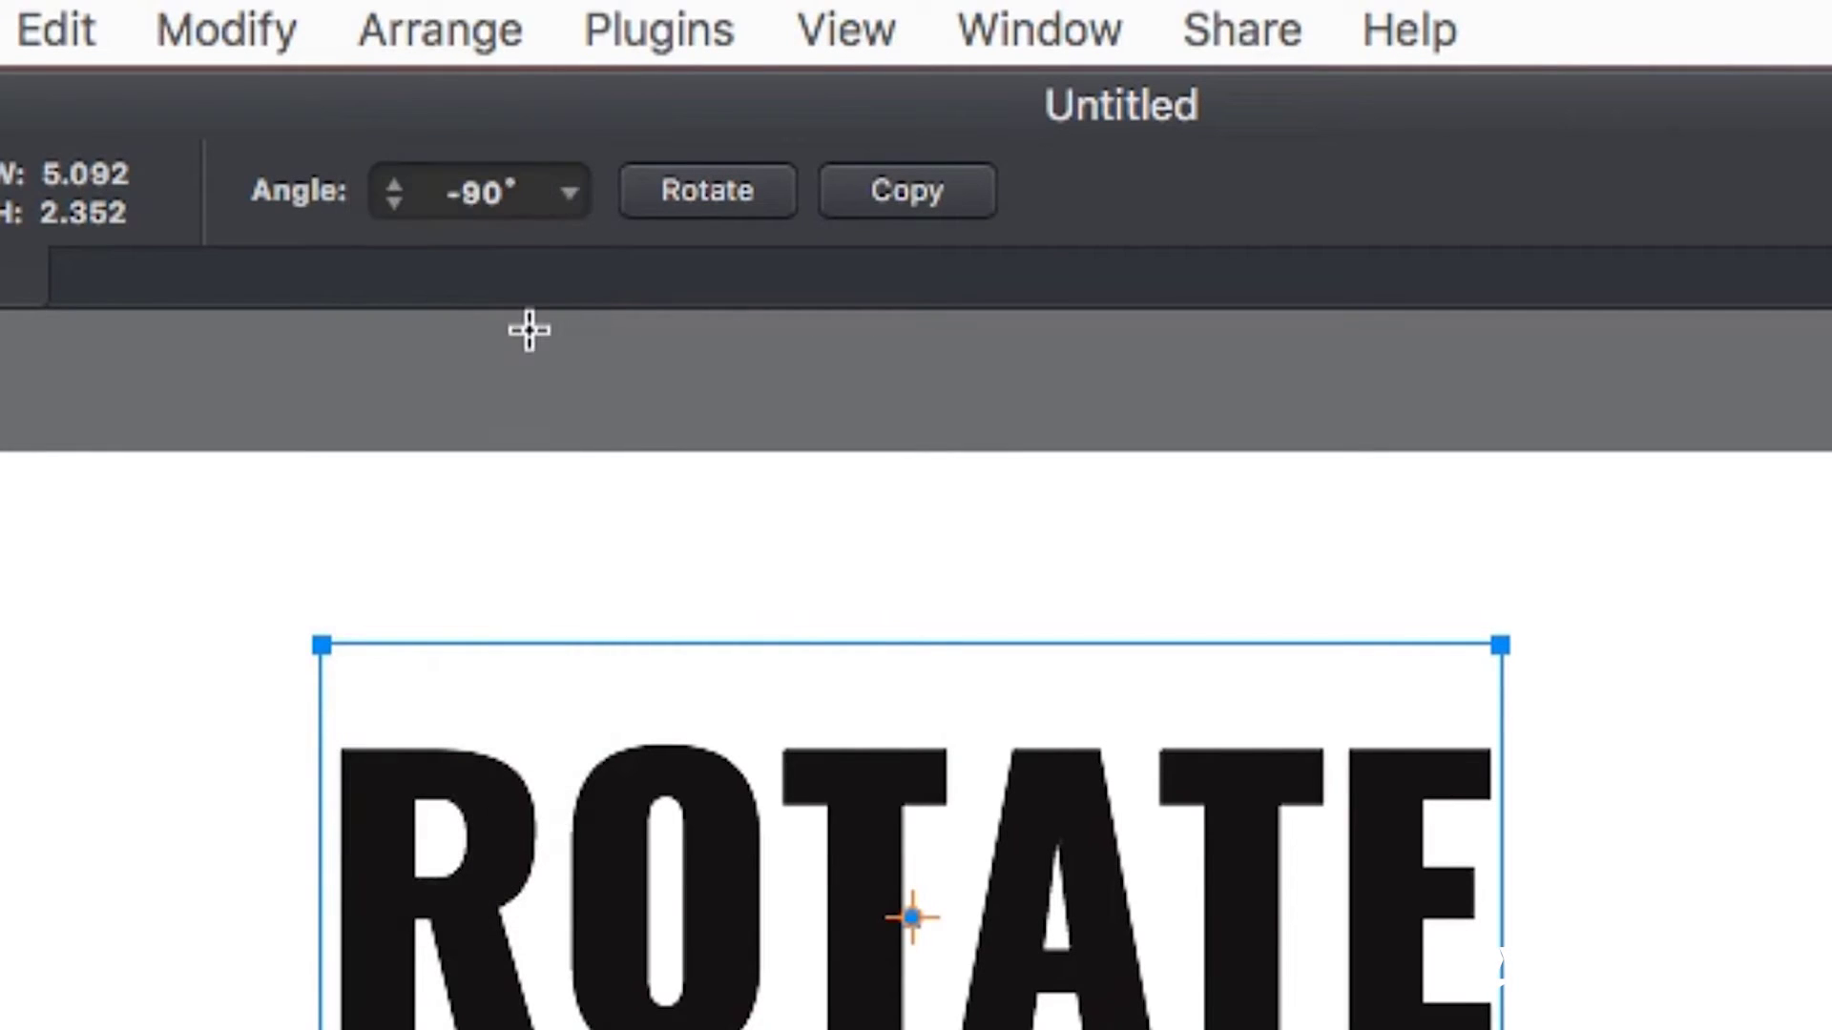
pyautogui.click(730, 198)
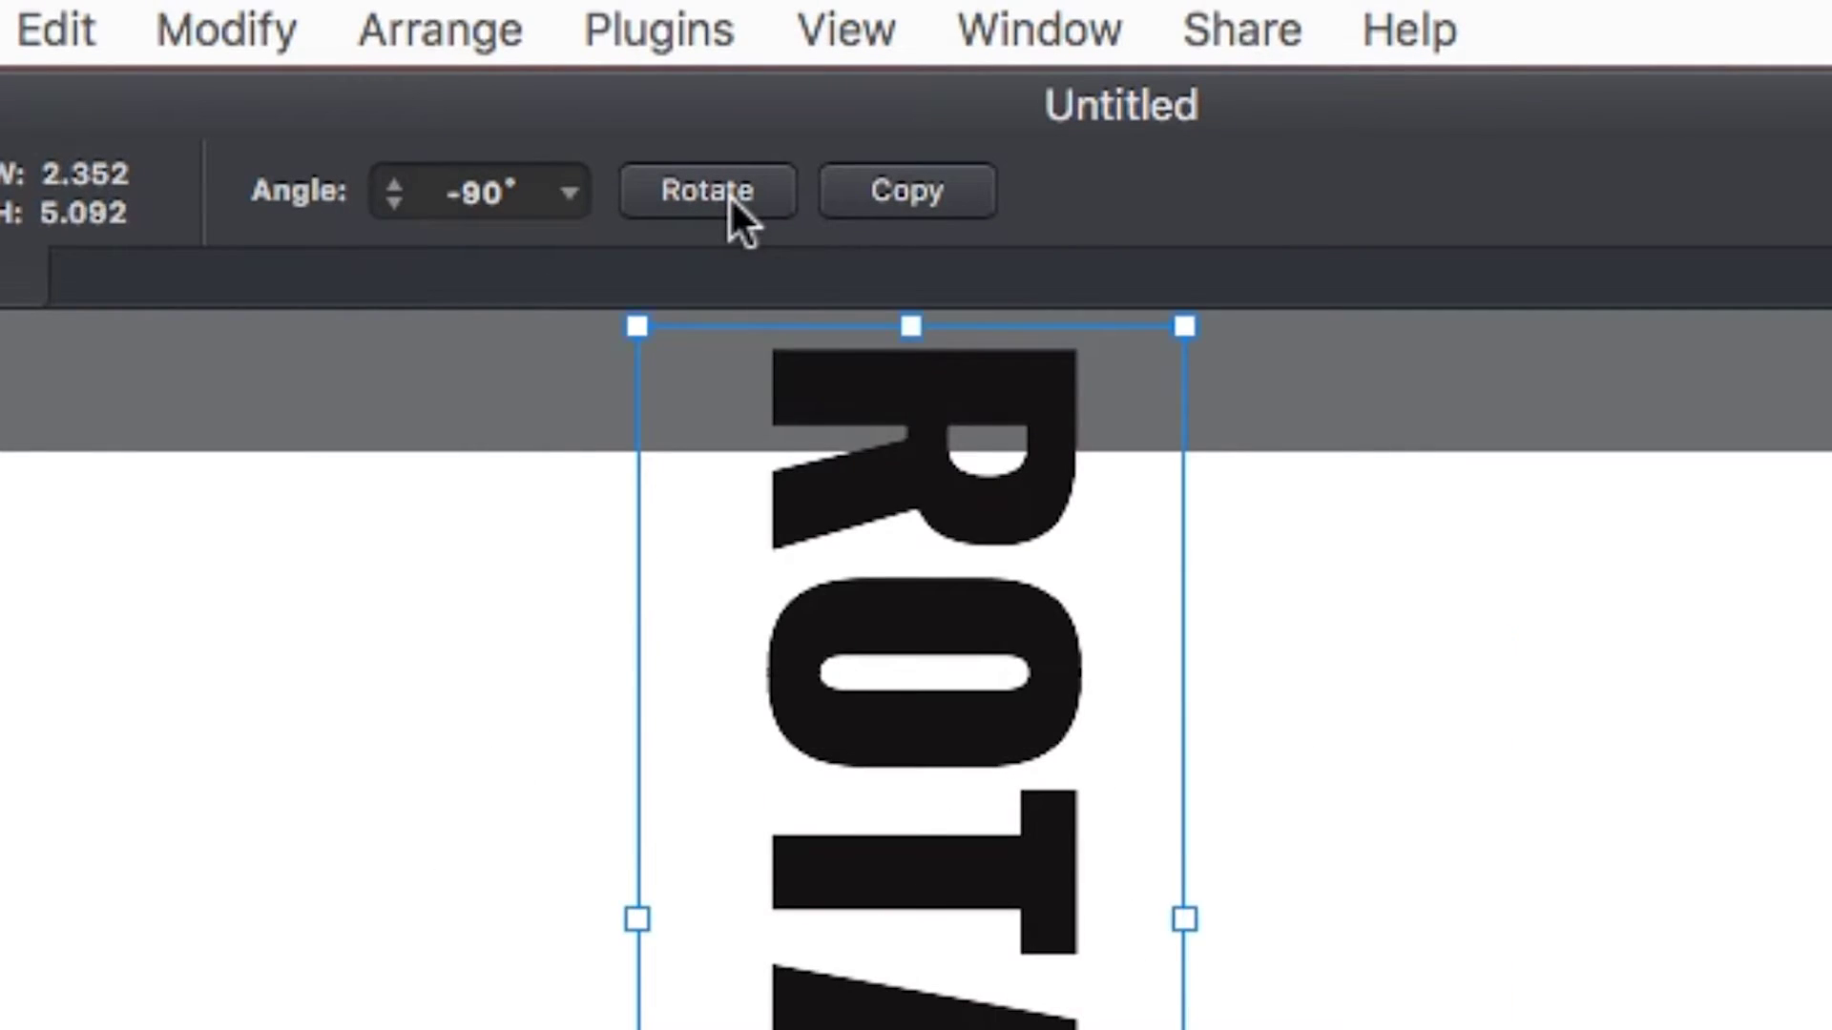
pyautogui.press('super+z')
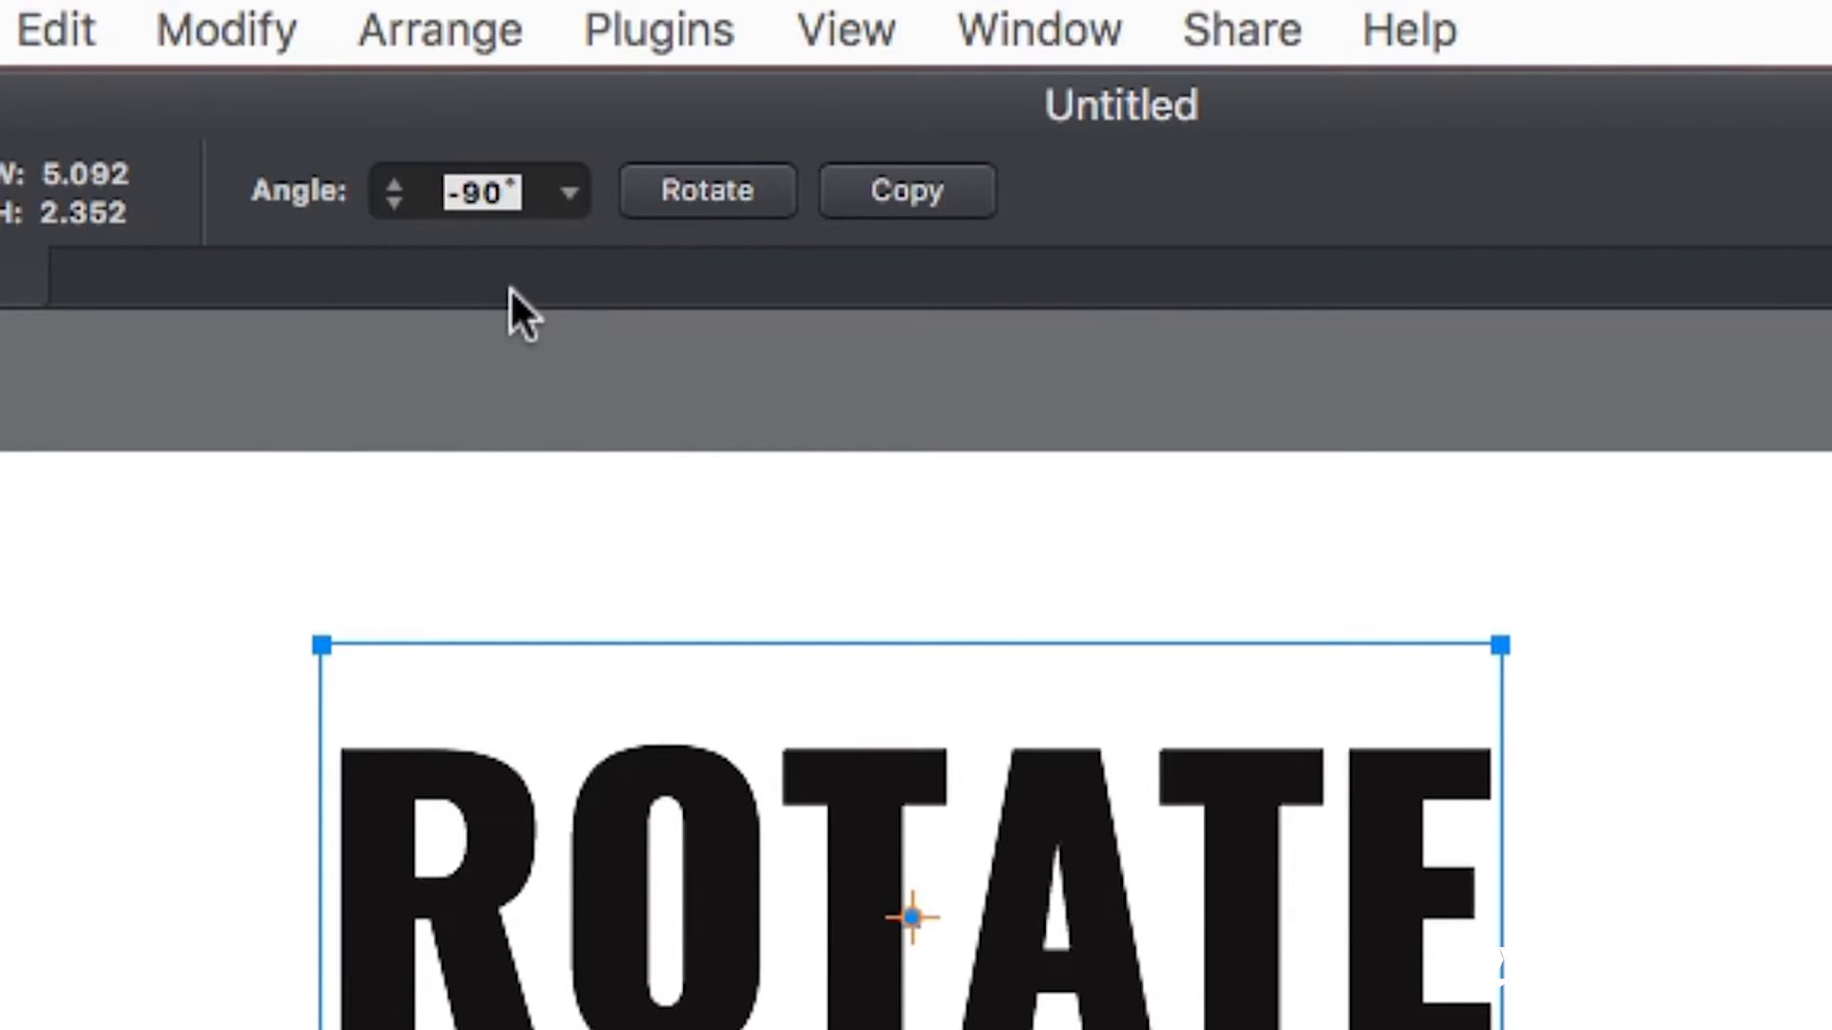
pyautogui.write('15')
# Rotate ROTATE by 15° and add four copies, each turned a further 15°
pyautogui.press('Return')
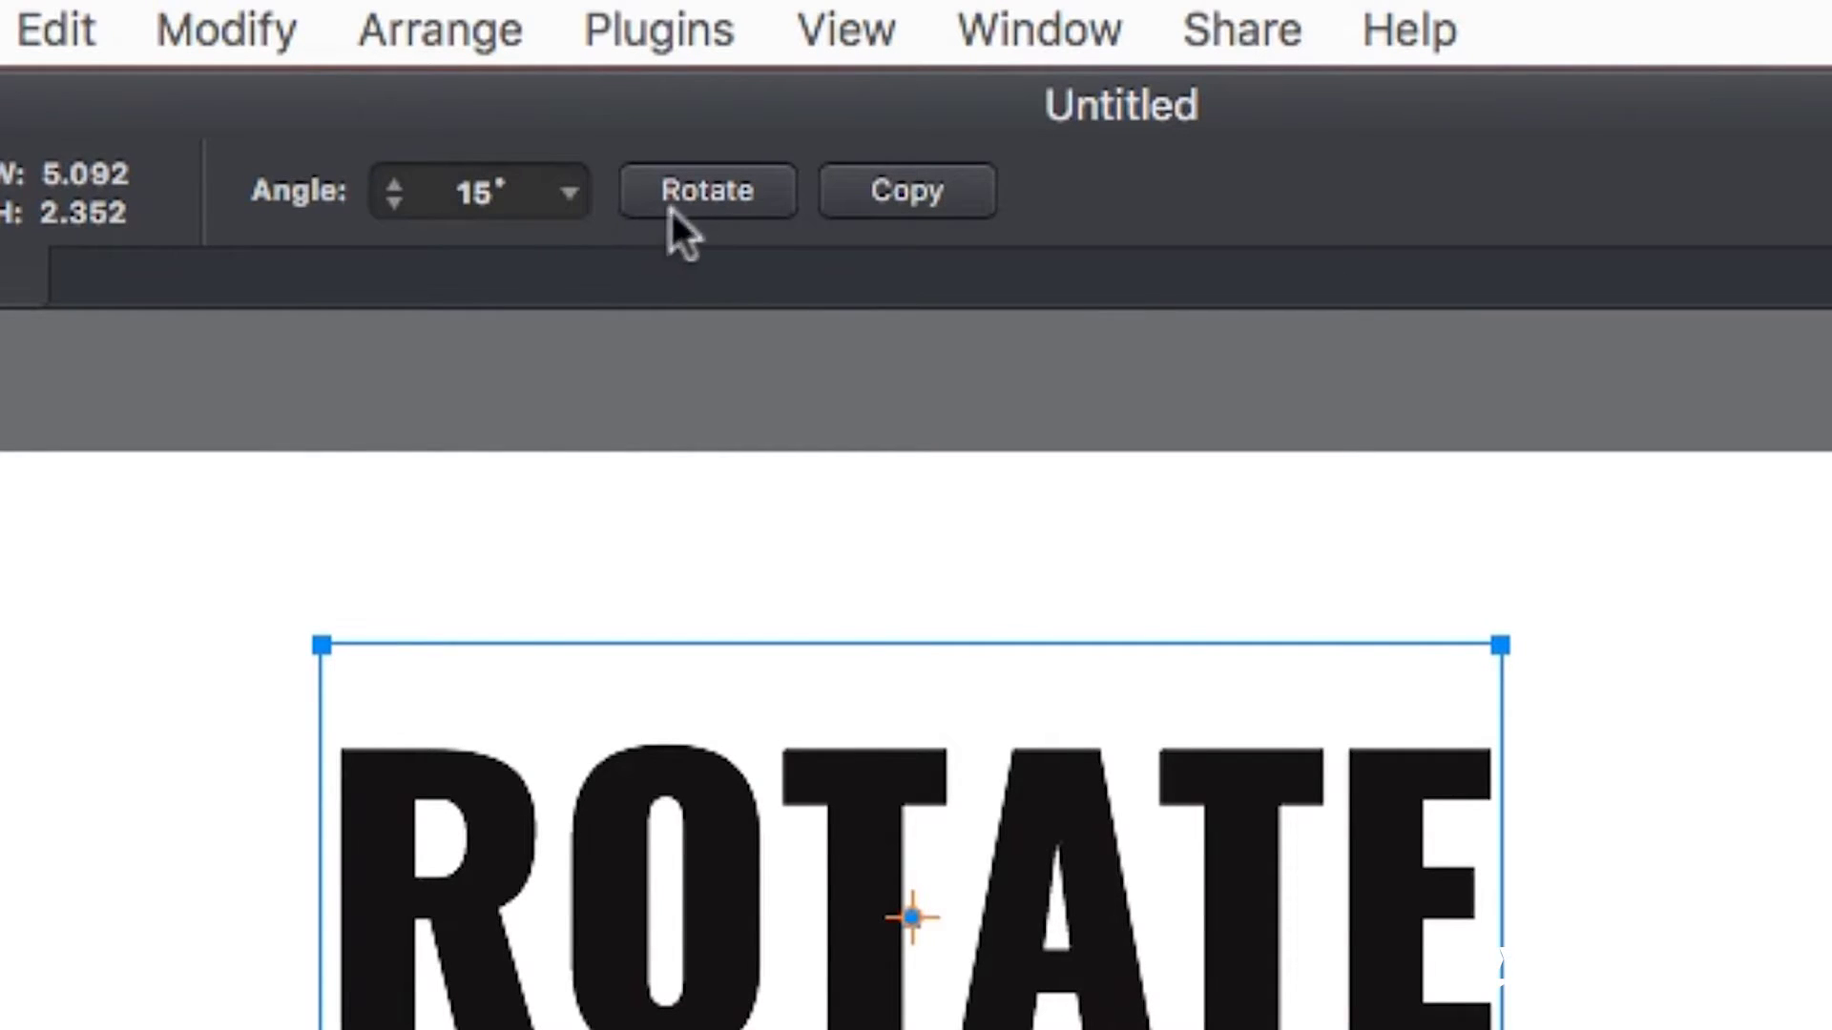
pyautogui.click(697, 191)
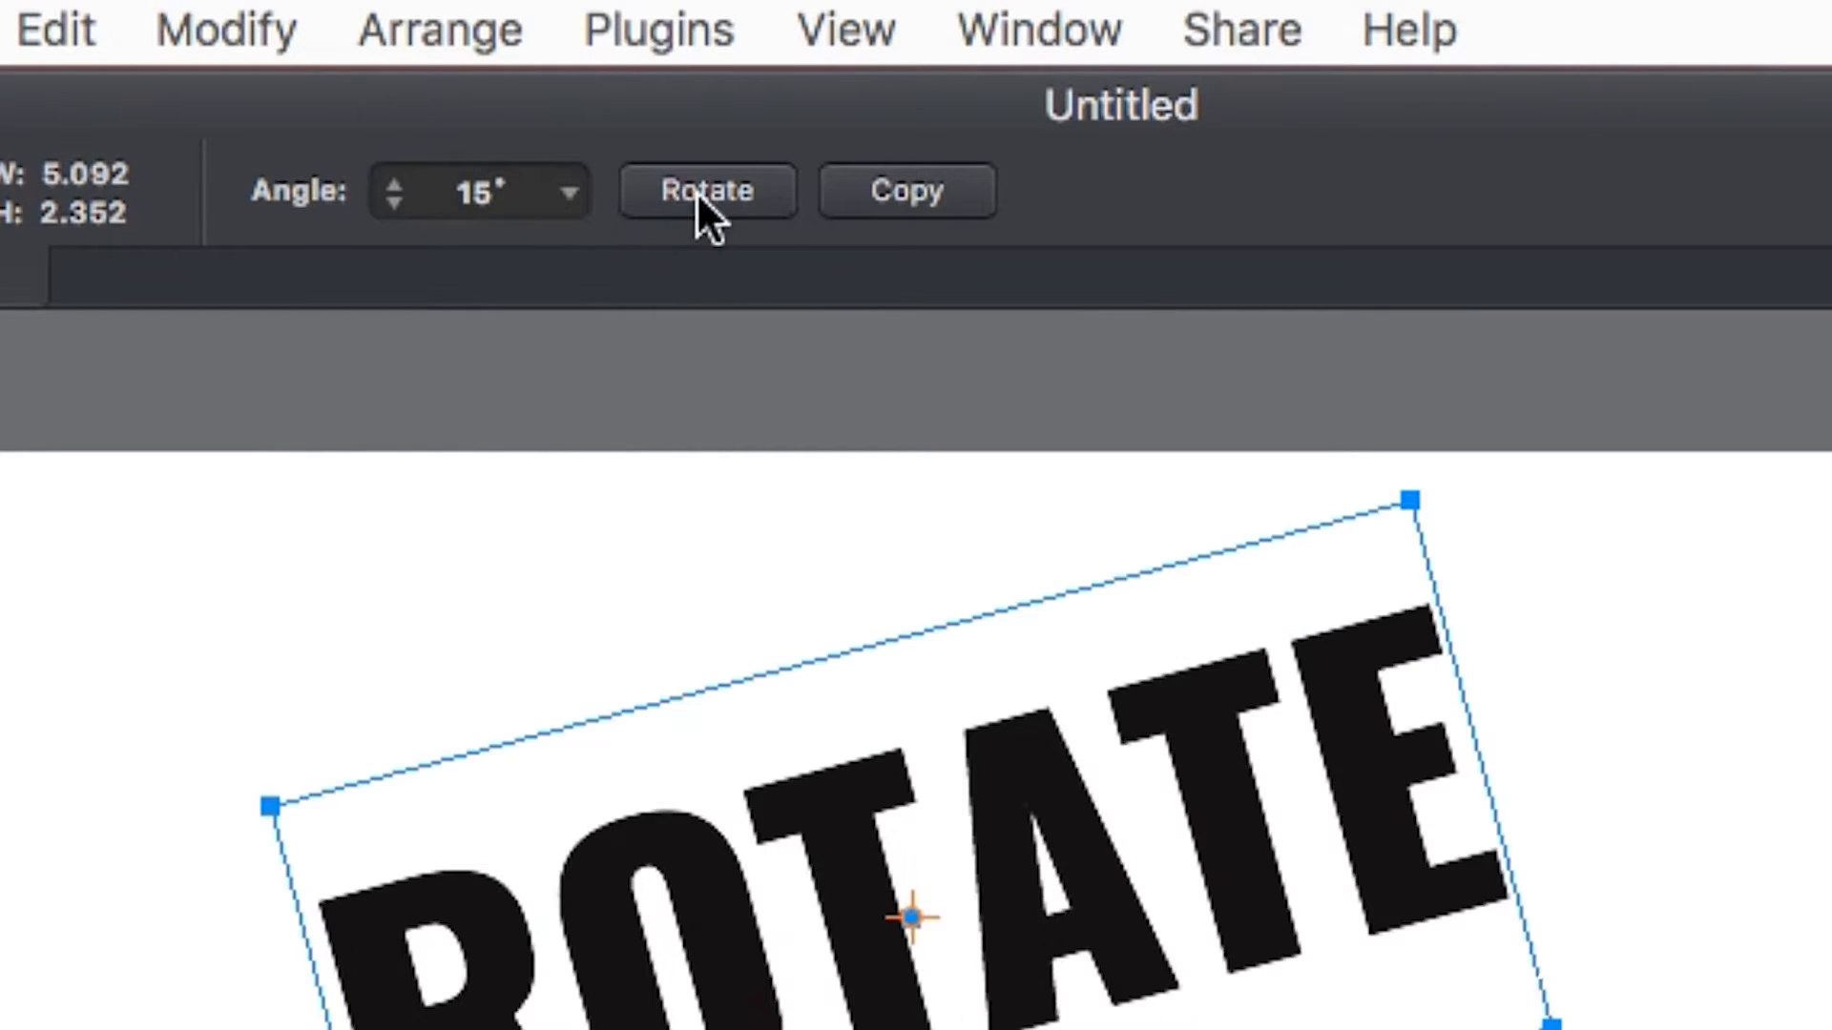
pyautogui.click(942, 185)
pyautogui.click(944, 185)
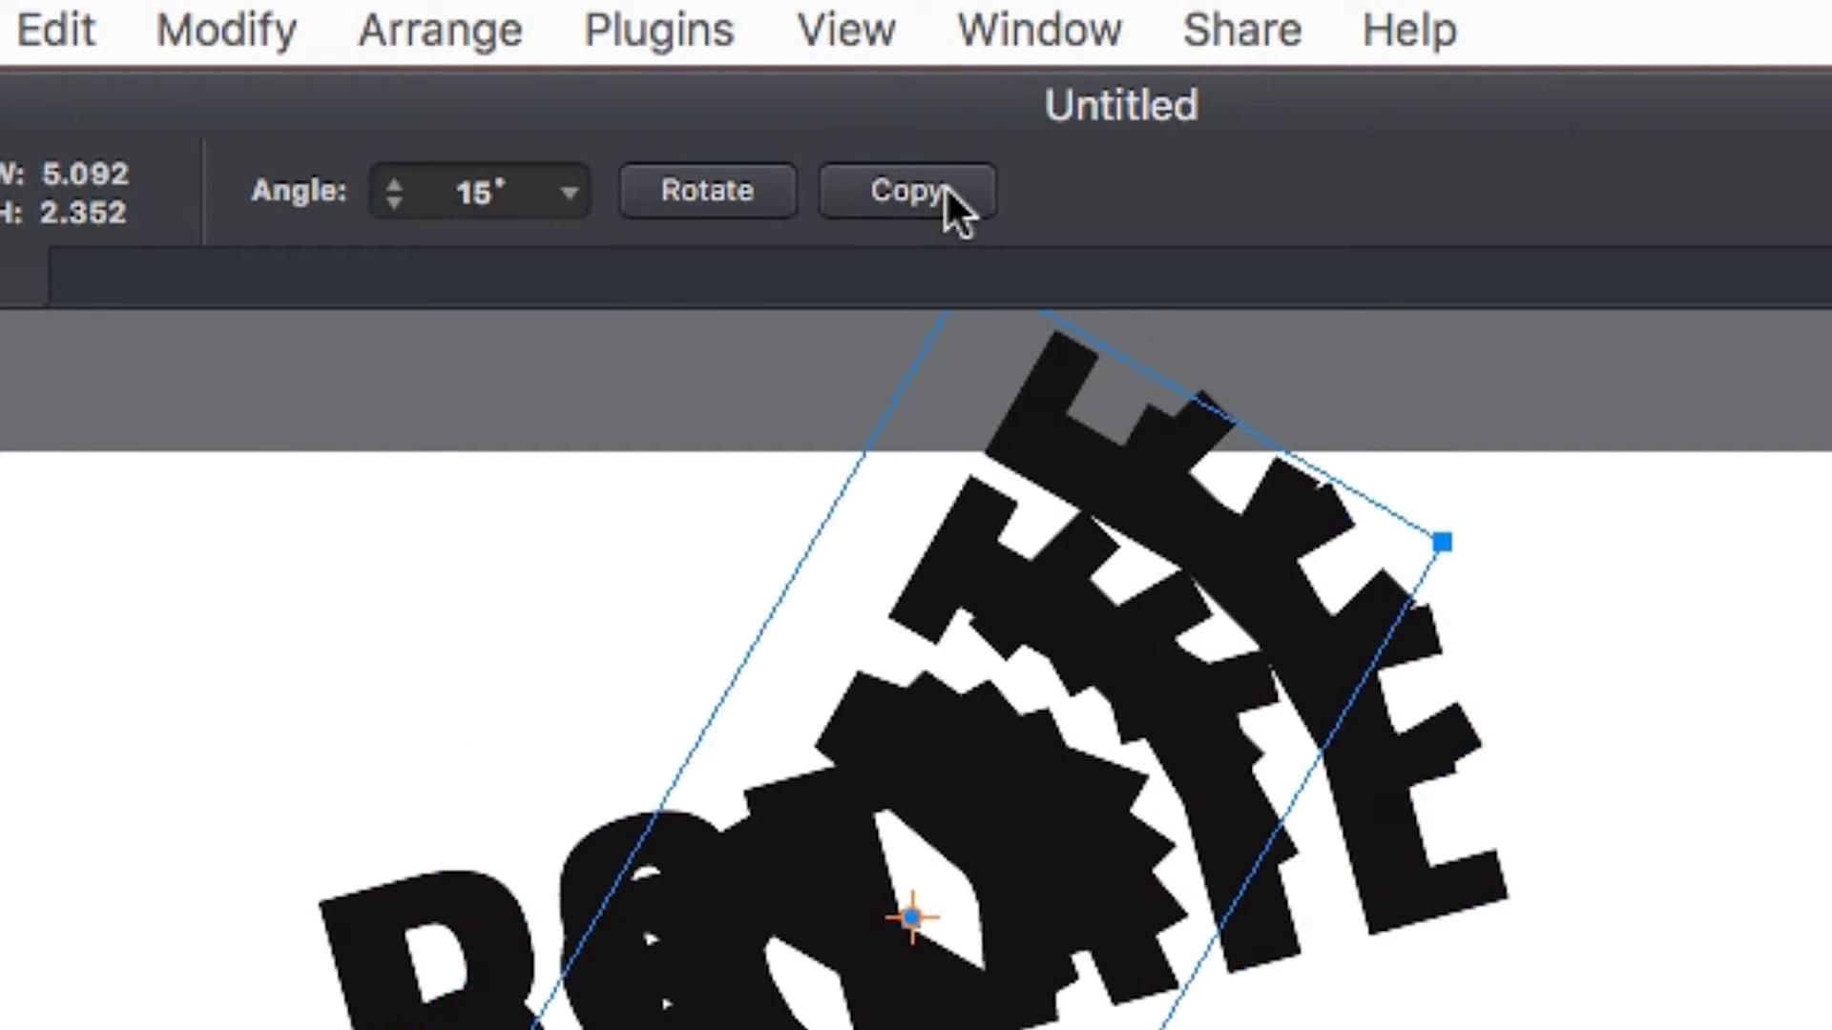
pyautogui.click(945, 185)
pyautogui.click(990, 657)
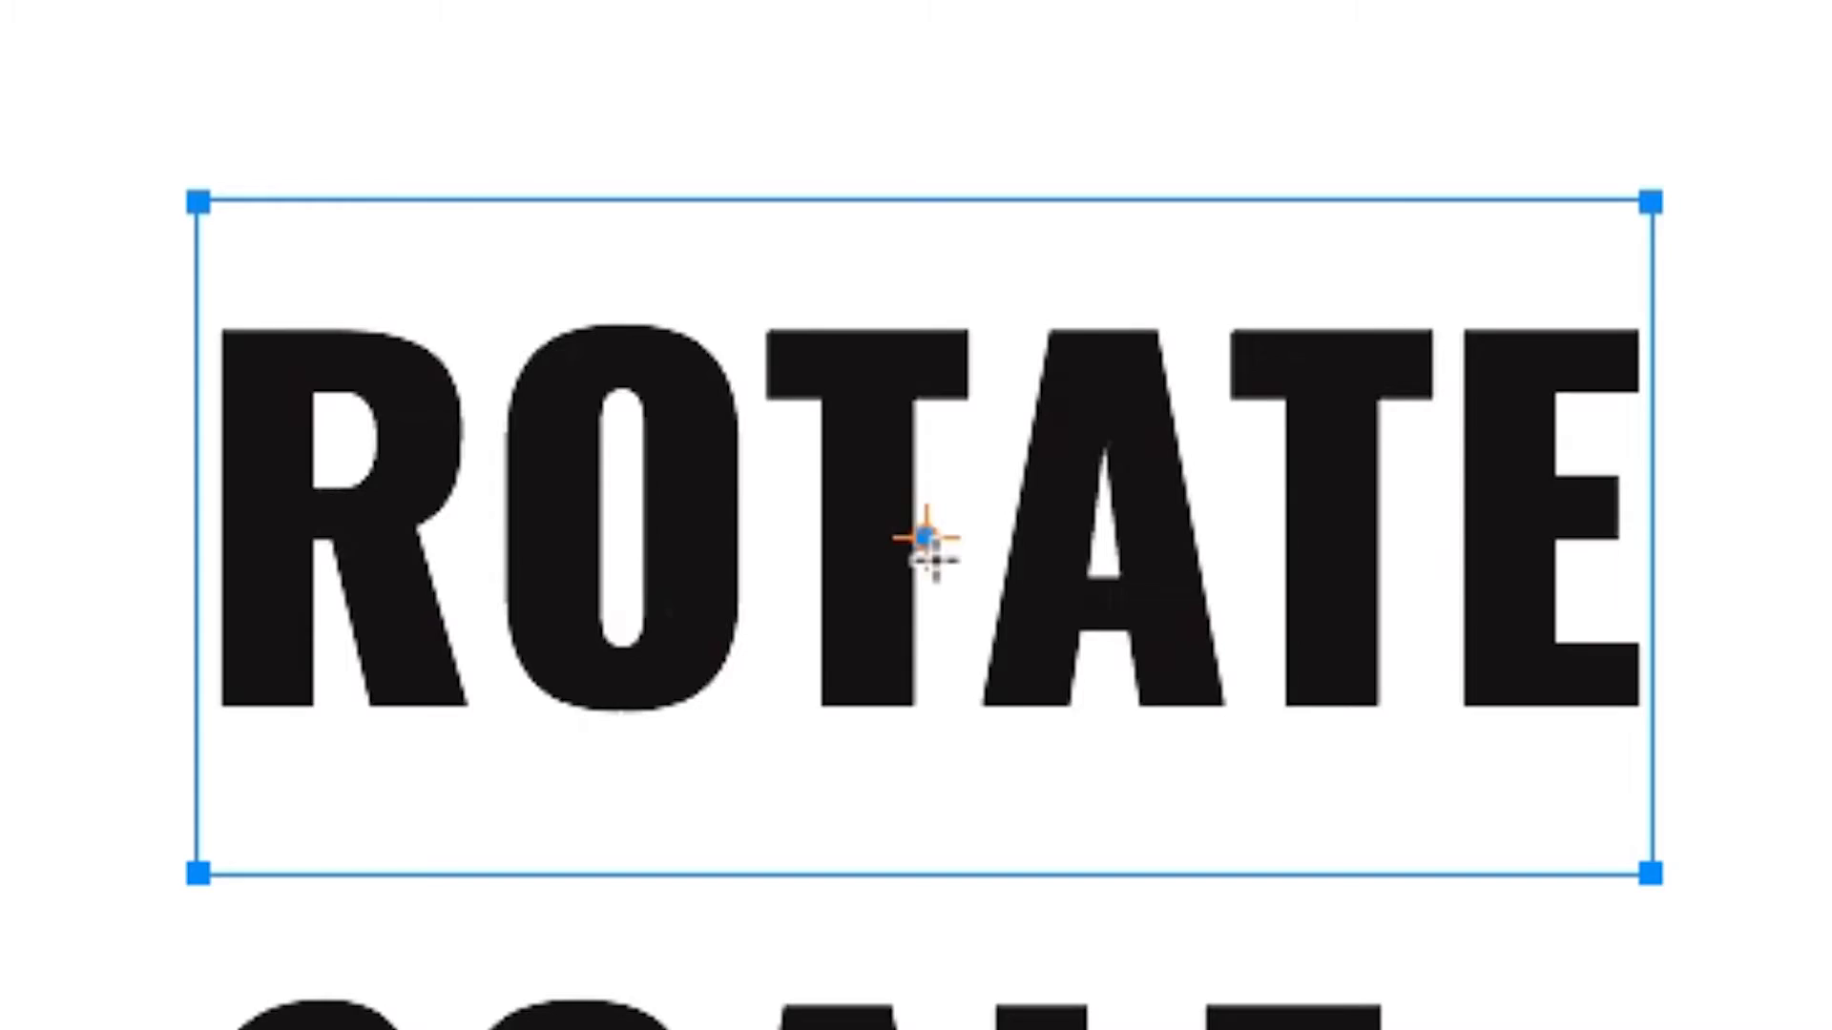
# Spin ROTATE and undo, then move the pivot to its lower-left and add a rotated copy
pyautogui.moveTo(928, 540); pyautogui.dragTo(686, 682)
pyautogui.hotkey('ctrl', 'z')
pyautogui.moveTo(925, 544)
pyautogui.mouseDown()
pyautogui.moveTo(373, 805)
pyautogui.moveTo(229, 831)
pyautogui.mouseUp()
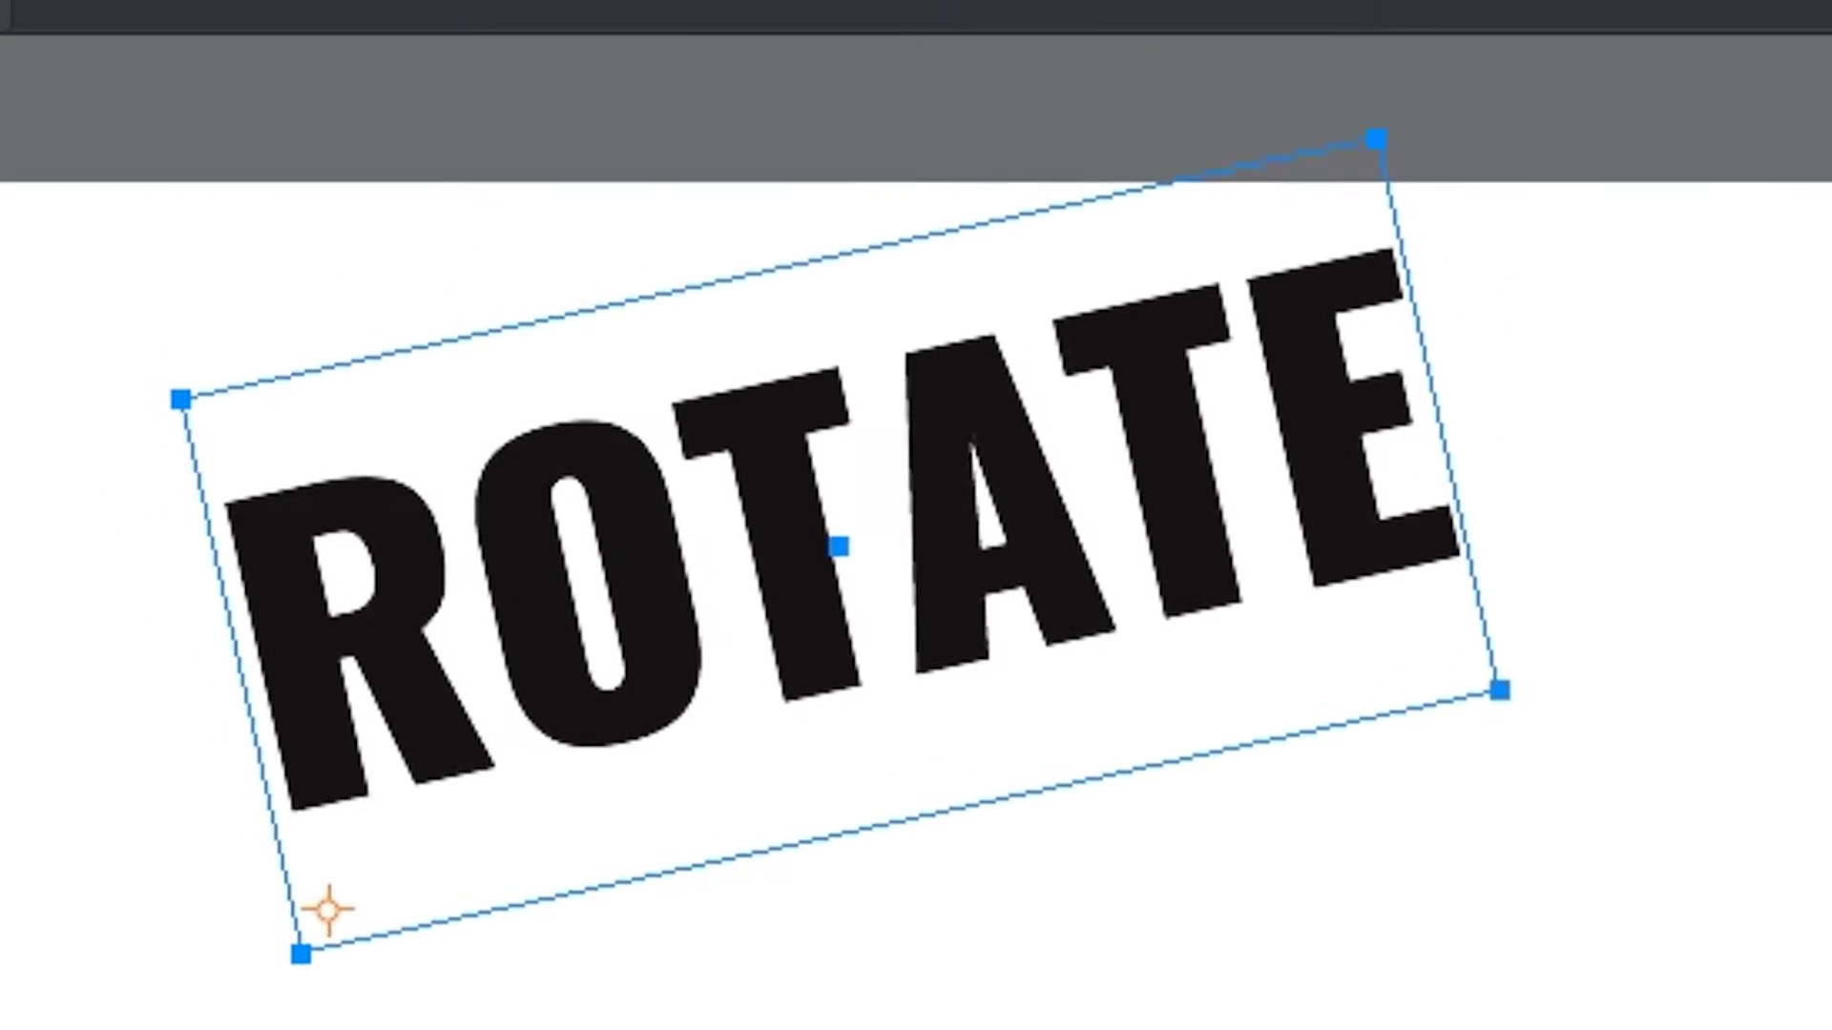
pyautogui.click(912, 66)
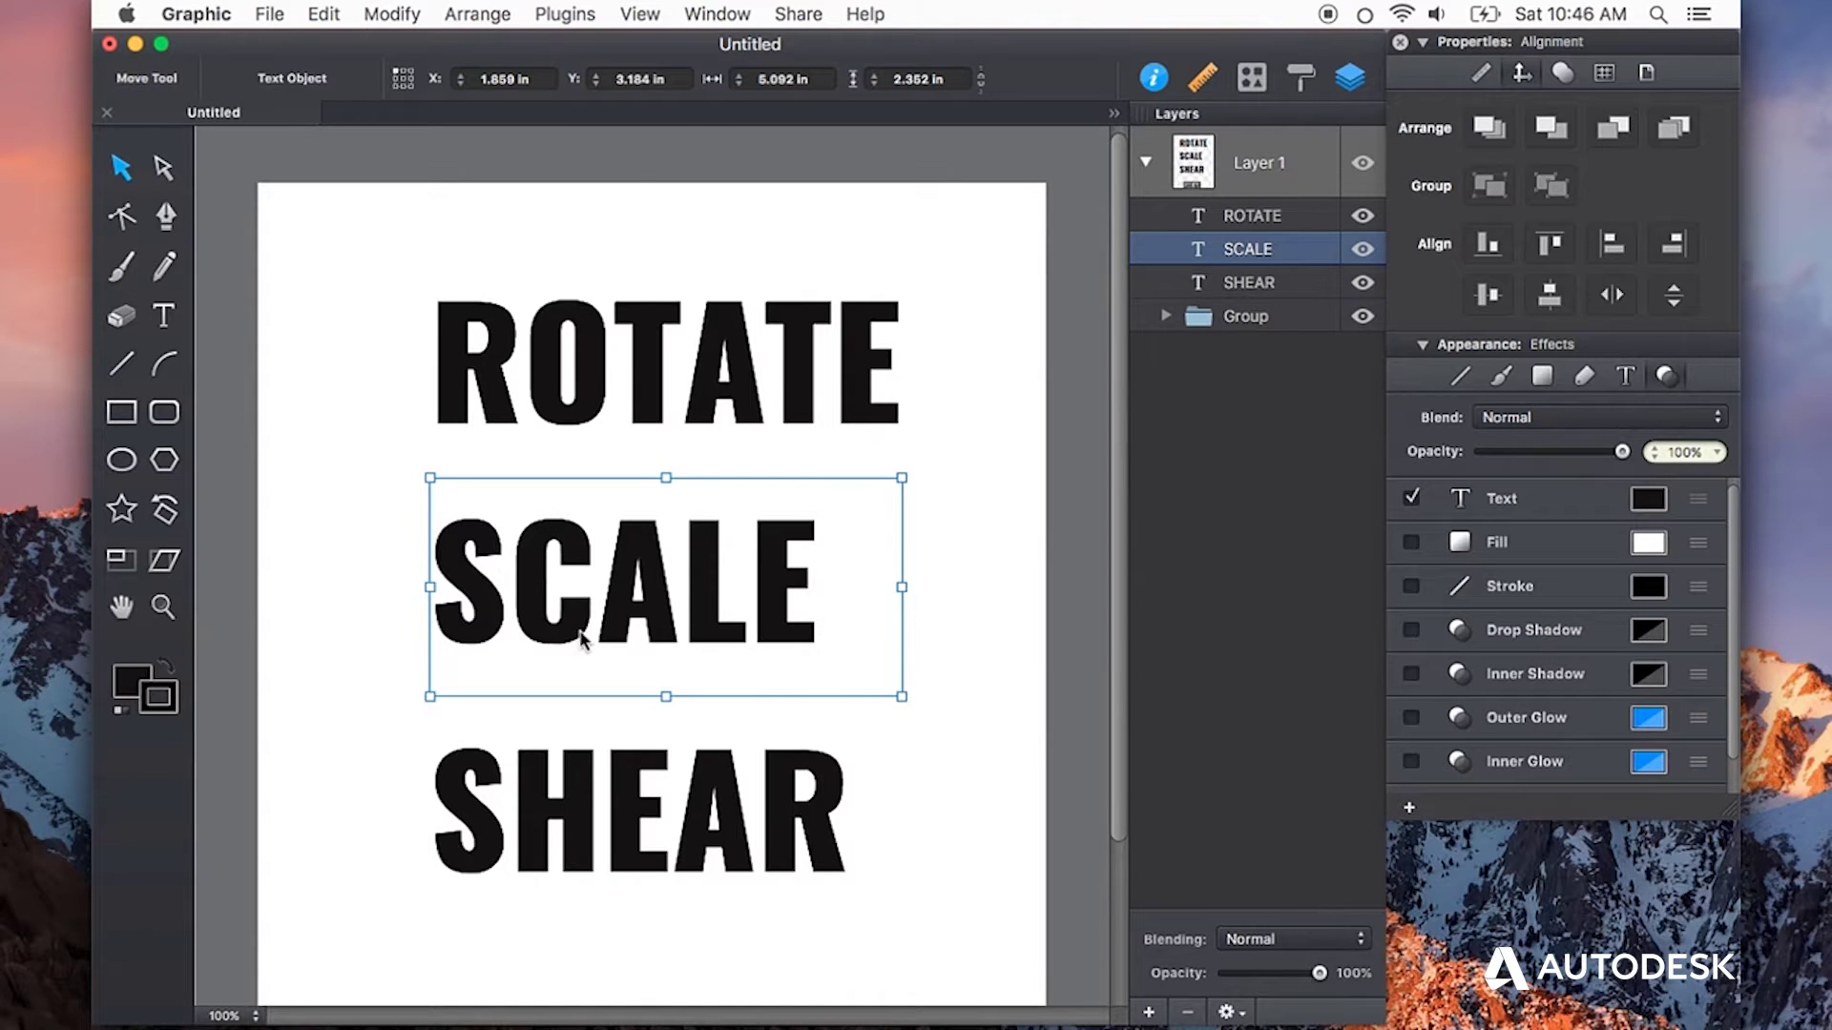
pyautogui.press('s')
pyautogui.press('v')
pyautogui.moveTo(901, 699); pyautogui.dragTo(791, 612)
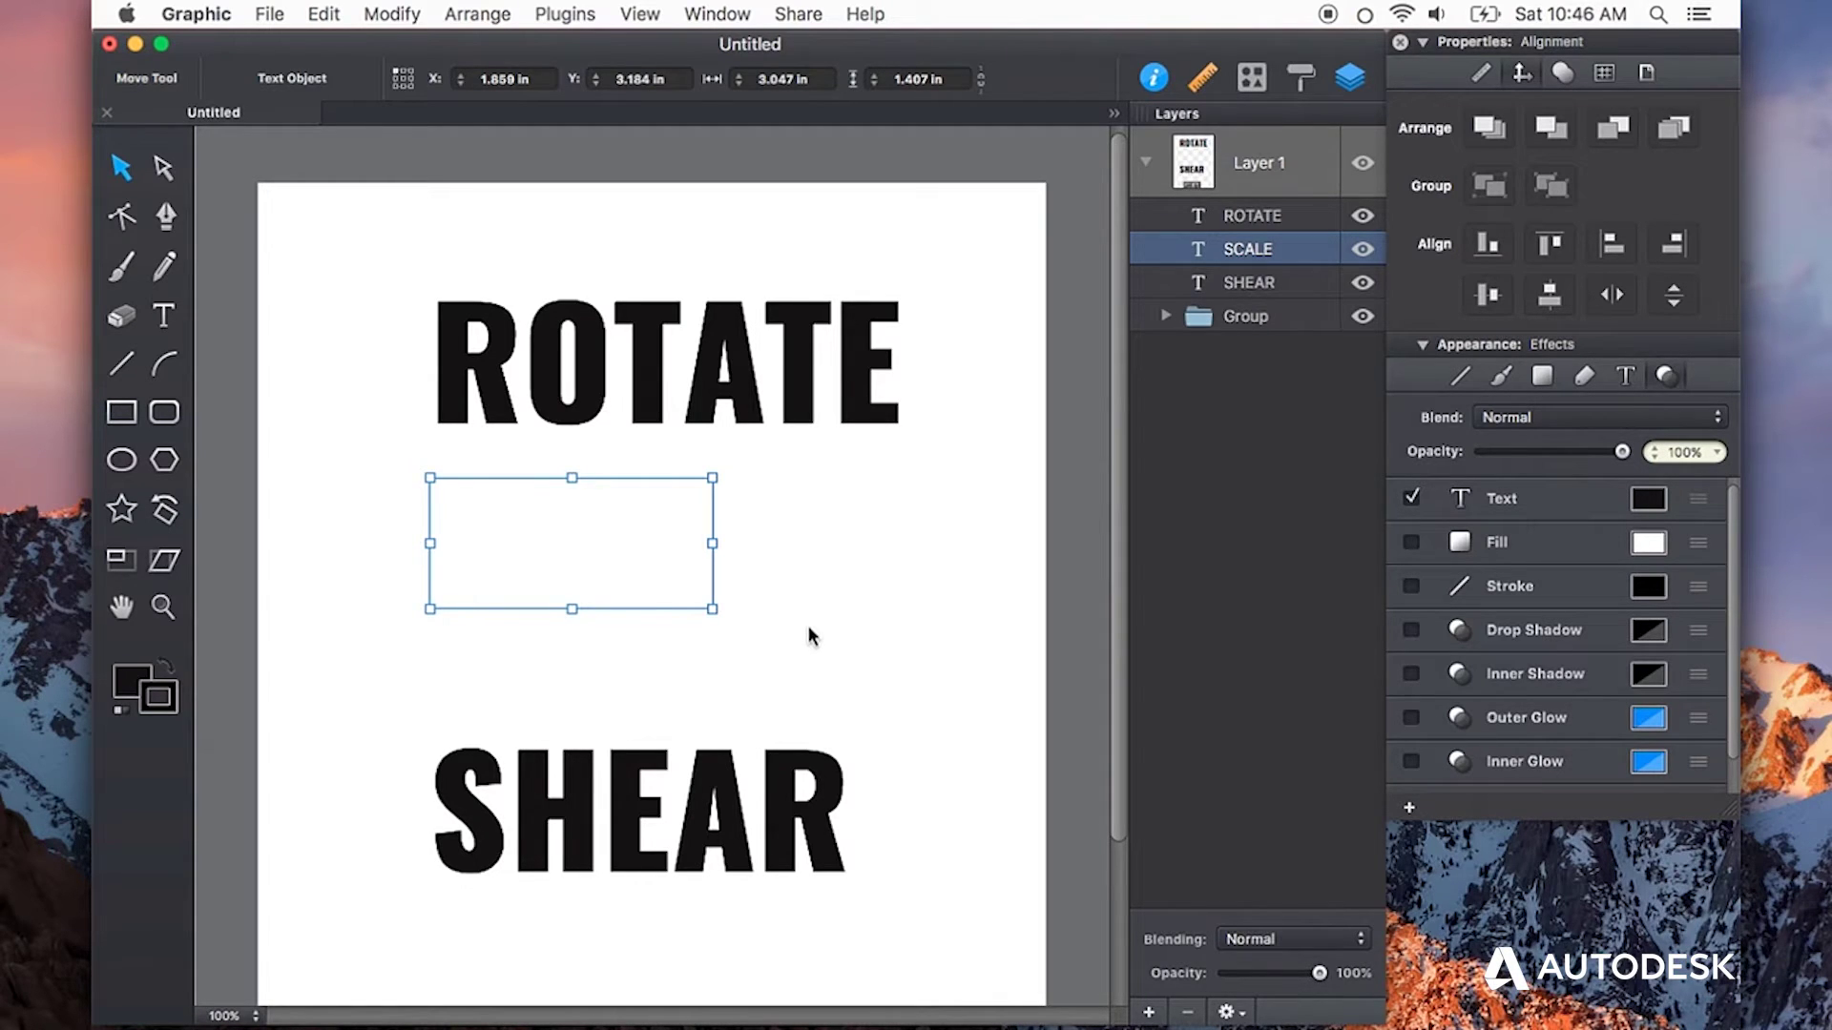
pyautogui.press('super+z')
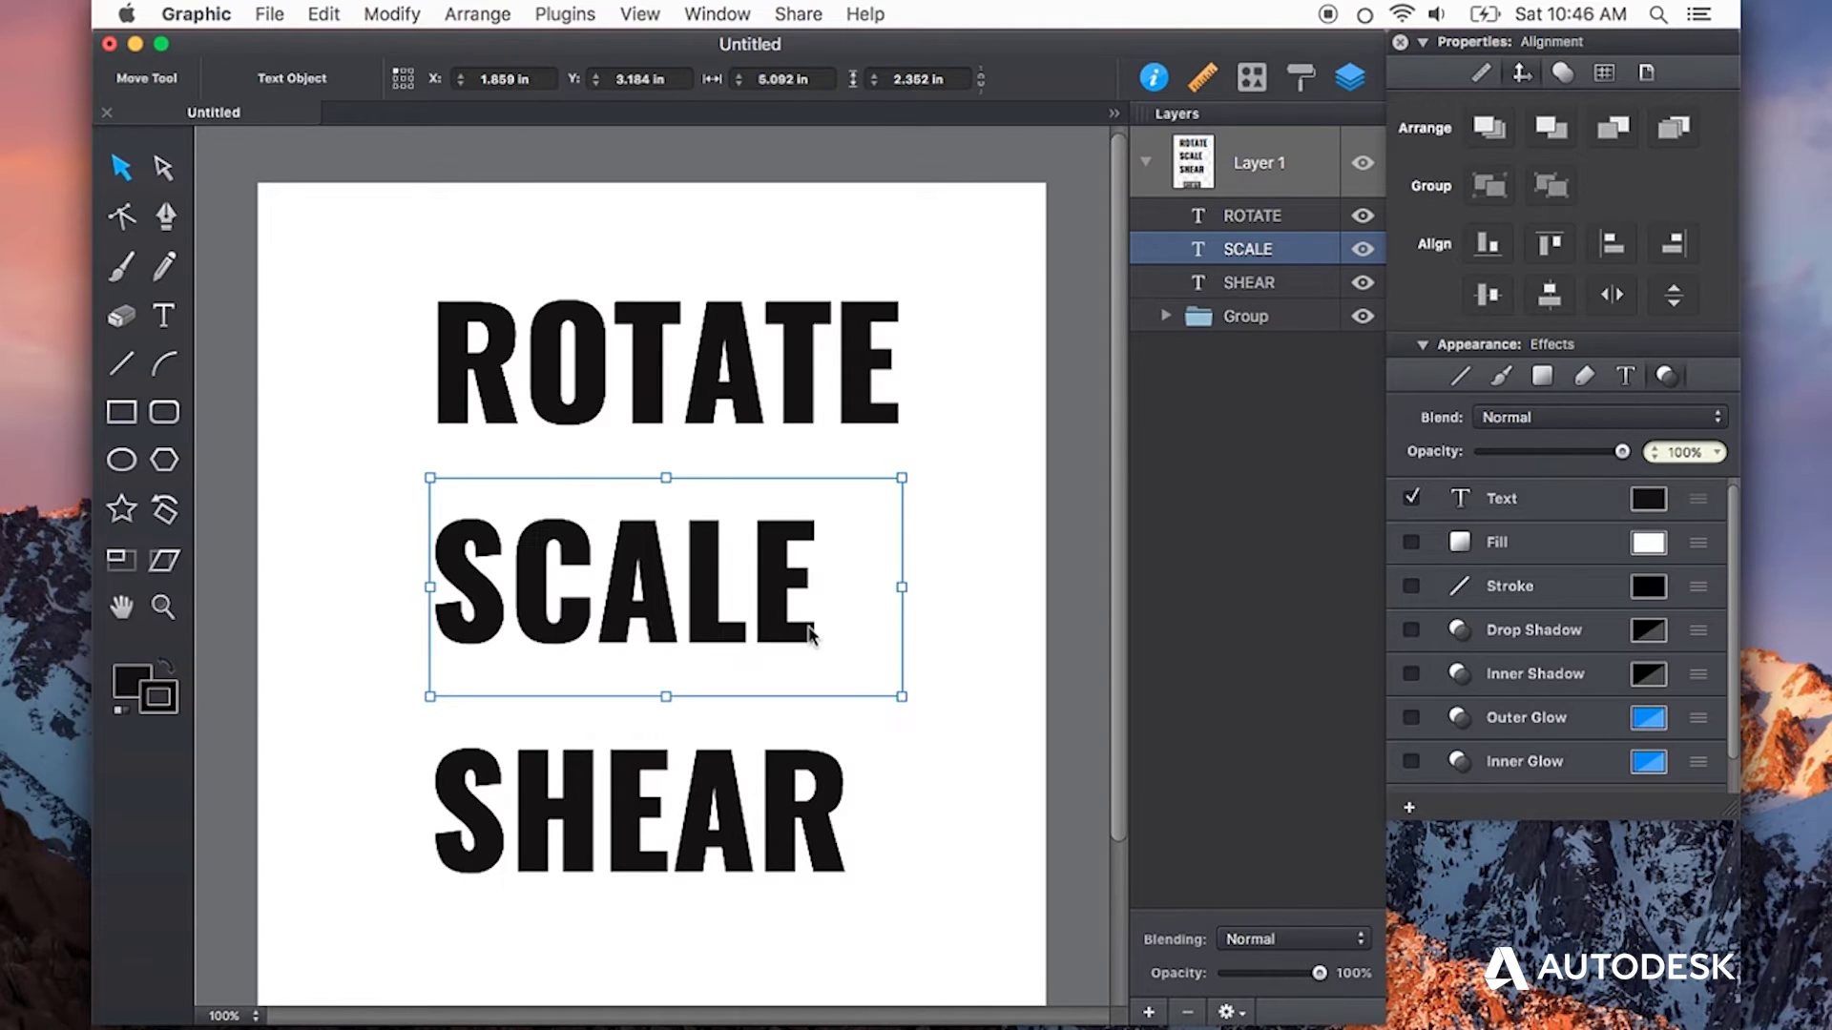
# Scale the SCALE text to 50% horizontally and vertically with the Scale Tool
pyautogui.press('s')
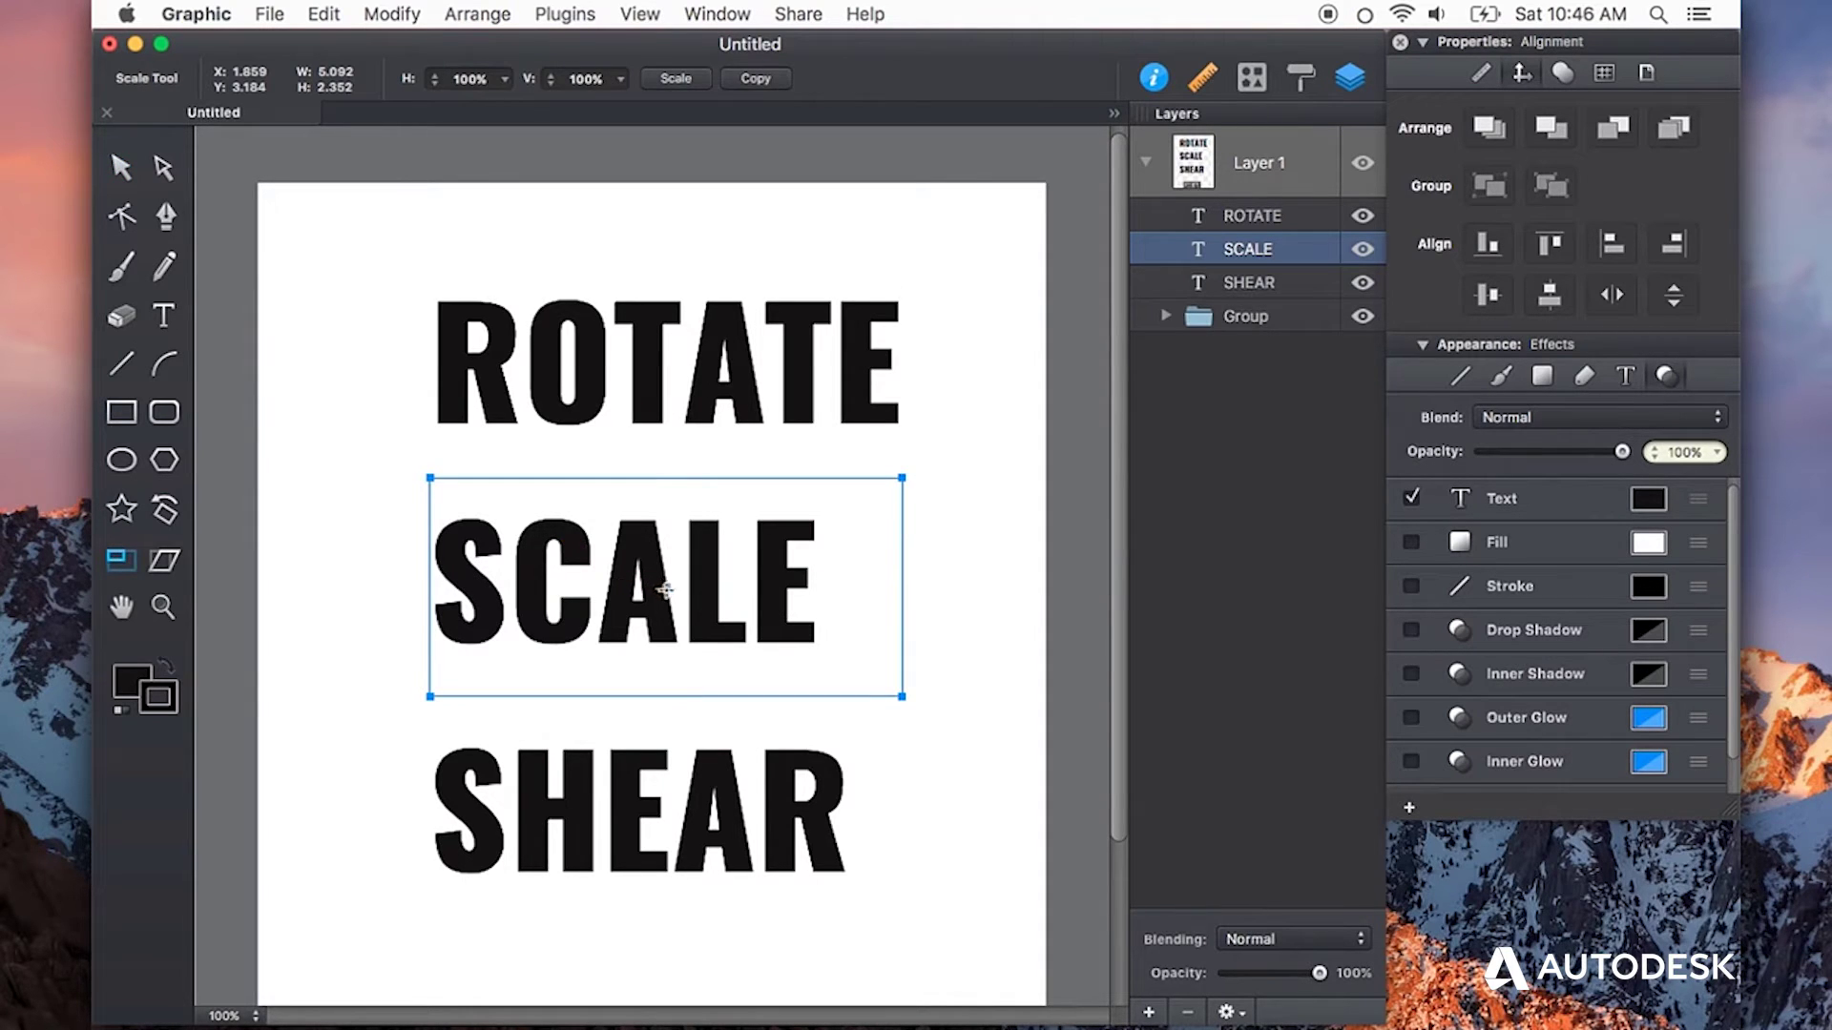
pyautogui.moveTo(844, 658); pyautogui.dragTo(740, 579)
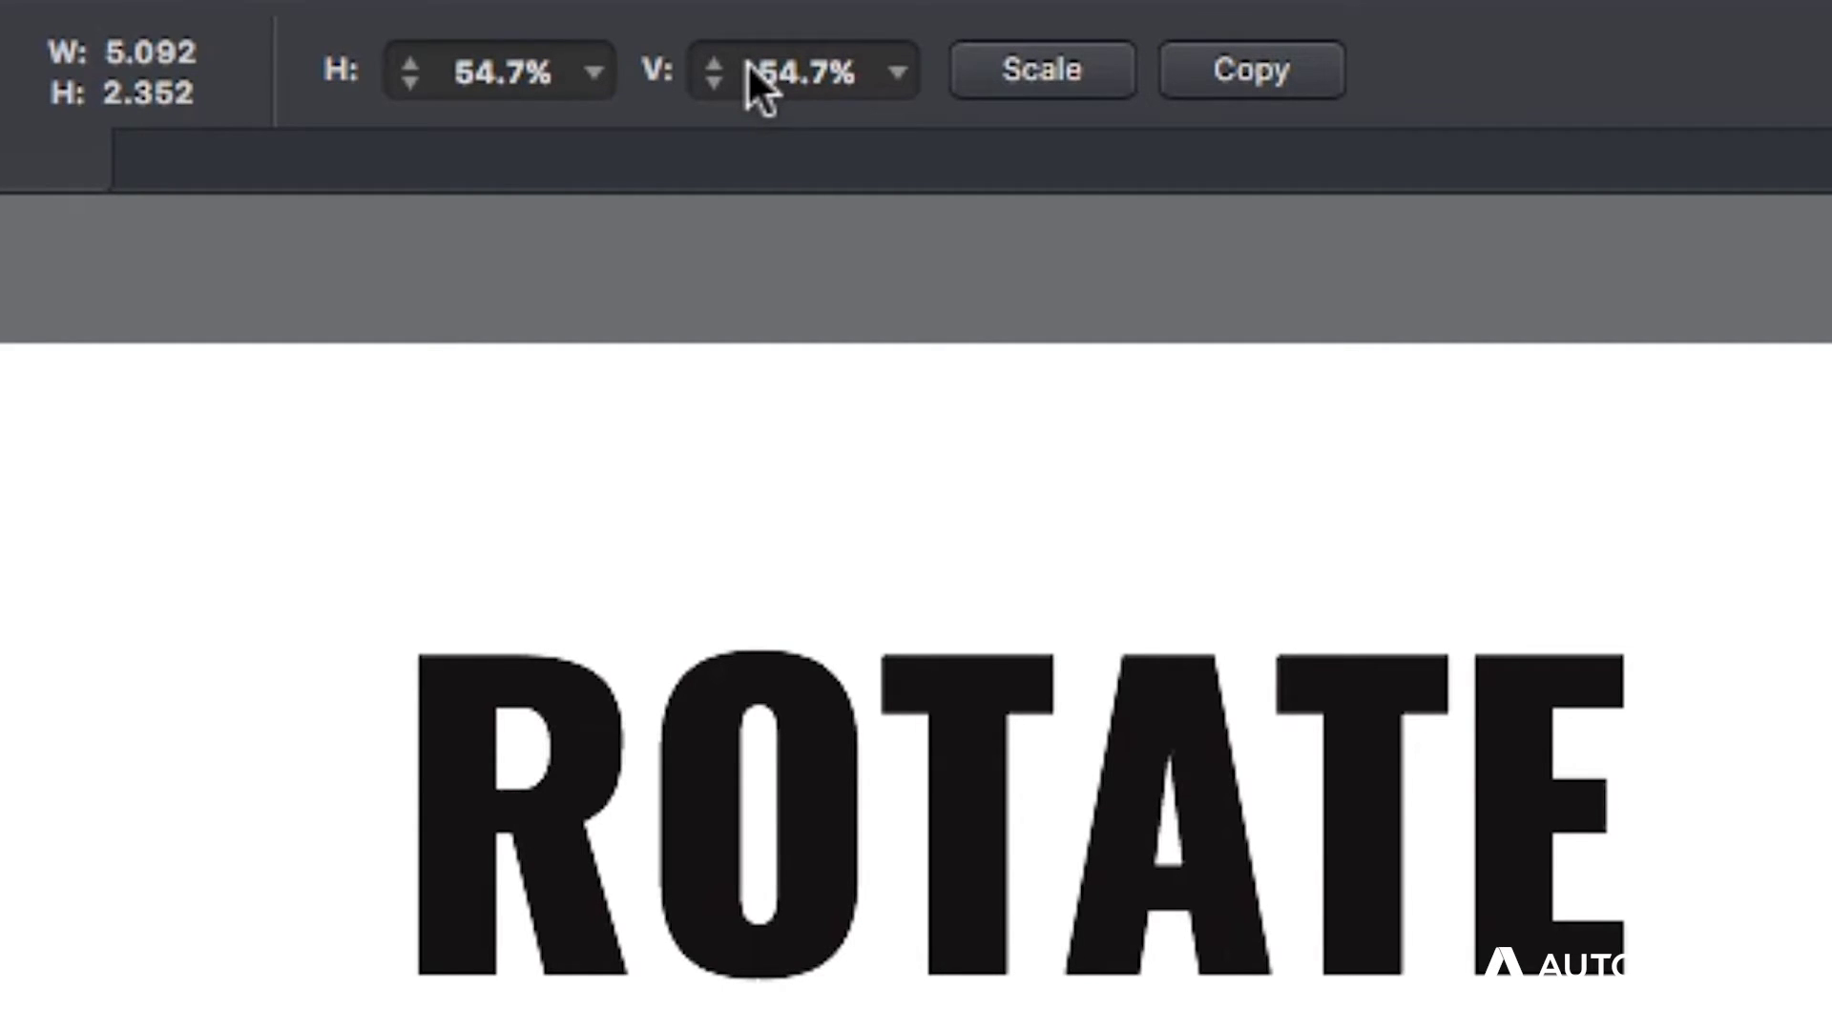
pyautogui.click(479, 73)
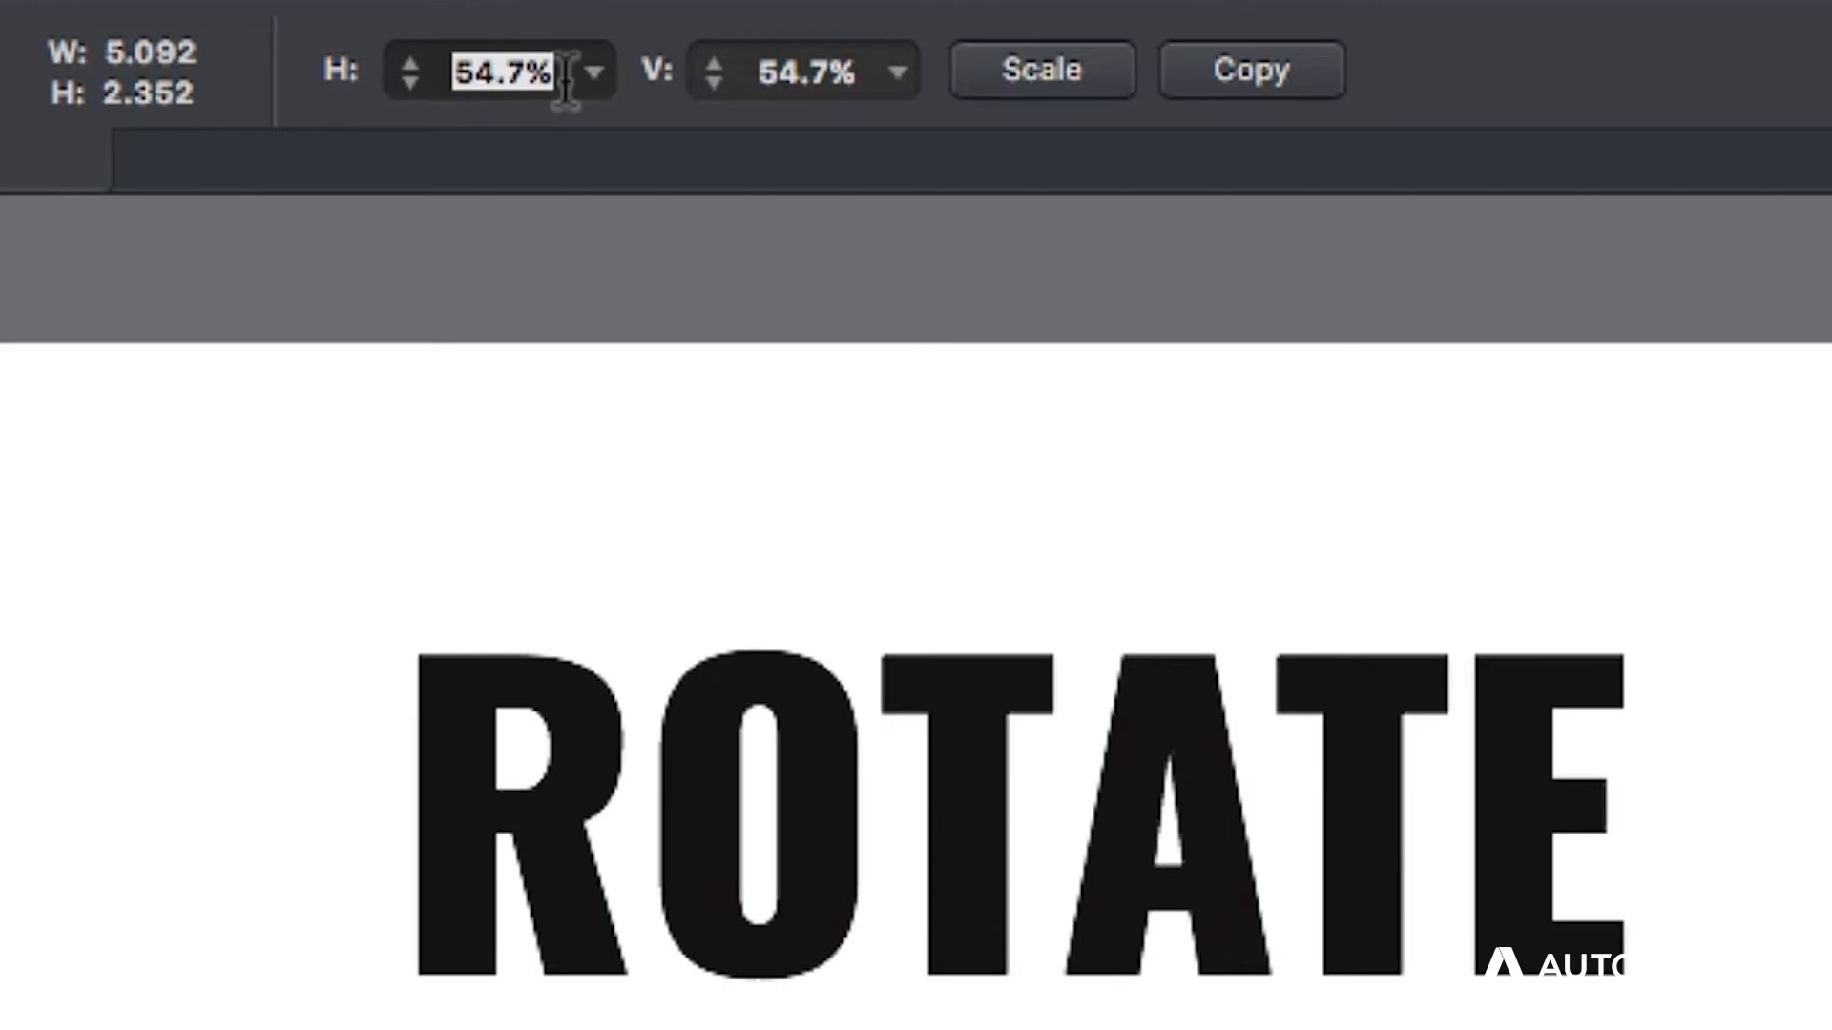
pyautogui.write('50')
pyautogui.click(774, 86)
pyautogui.write('5')
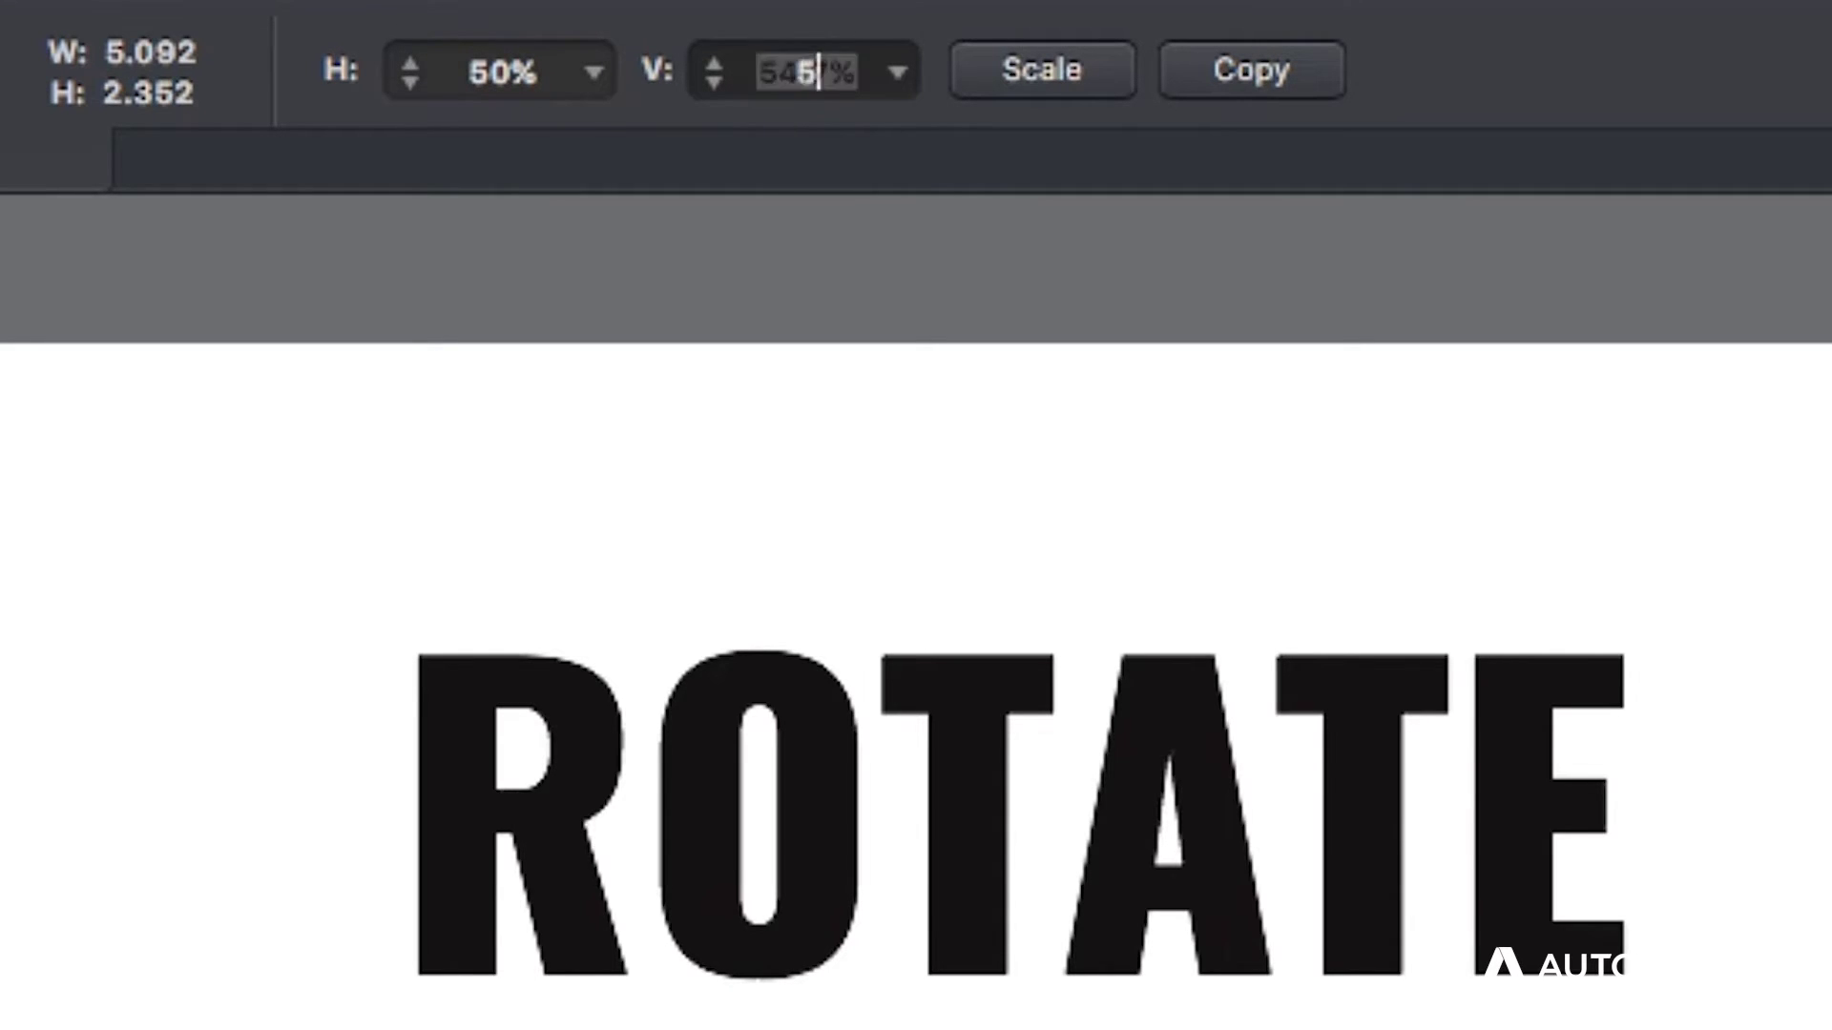
pyautogui.write('0')
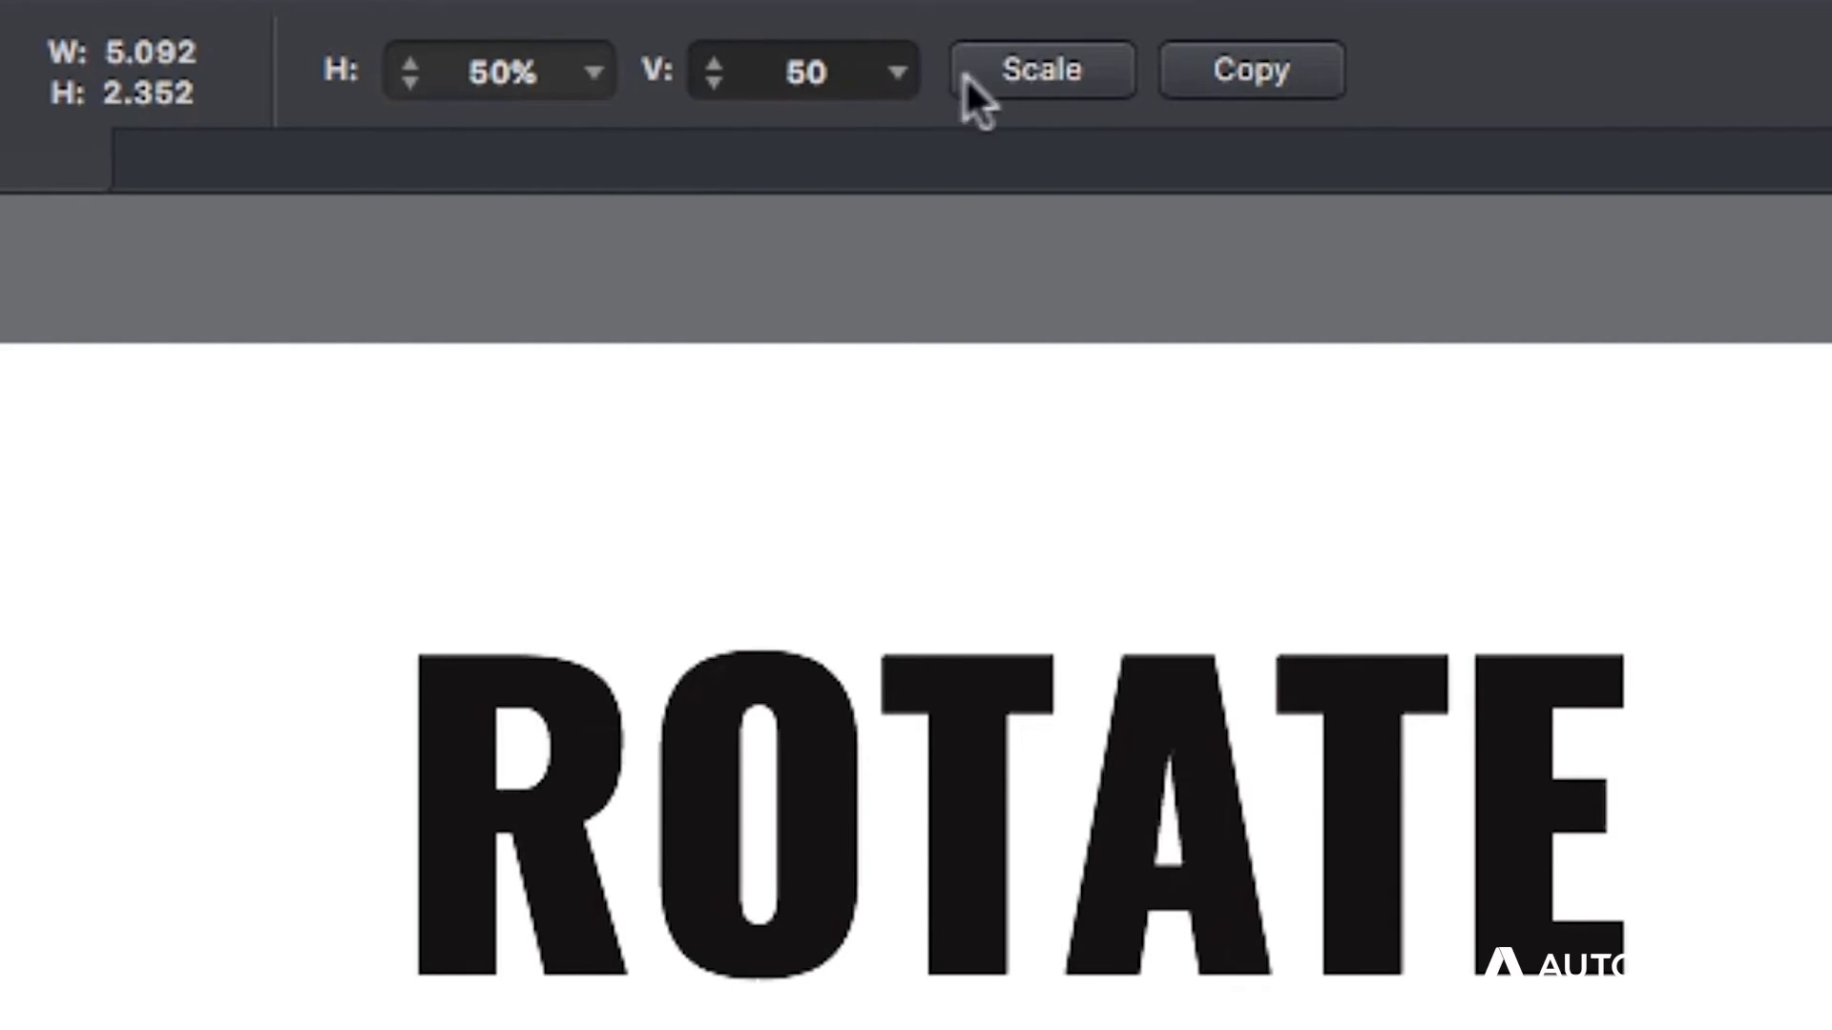
pyautogui.click(1049, 79)
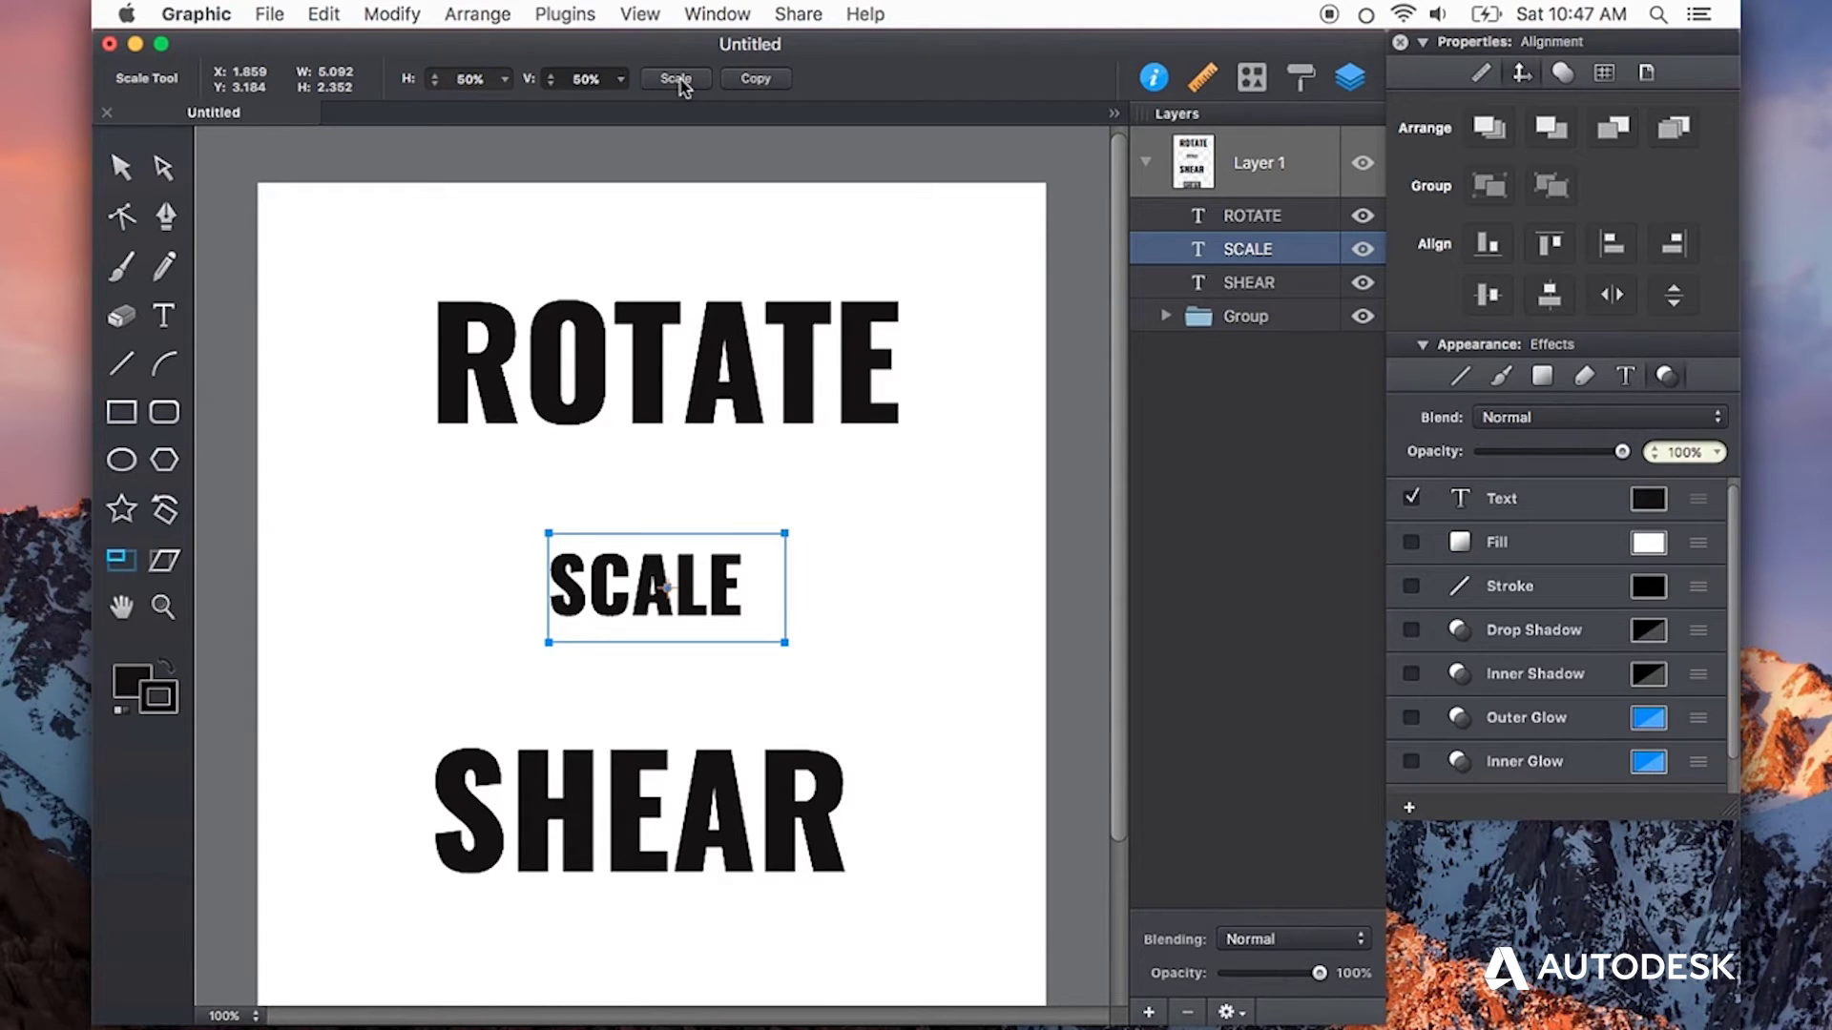
# Add progressively smaller copies of SCALE, zoom in to inspect them, then zoom back out
pyautogui.click(757, 79)
pyautogui.click(755, 79)
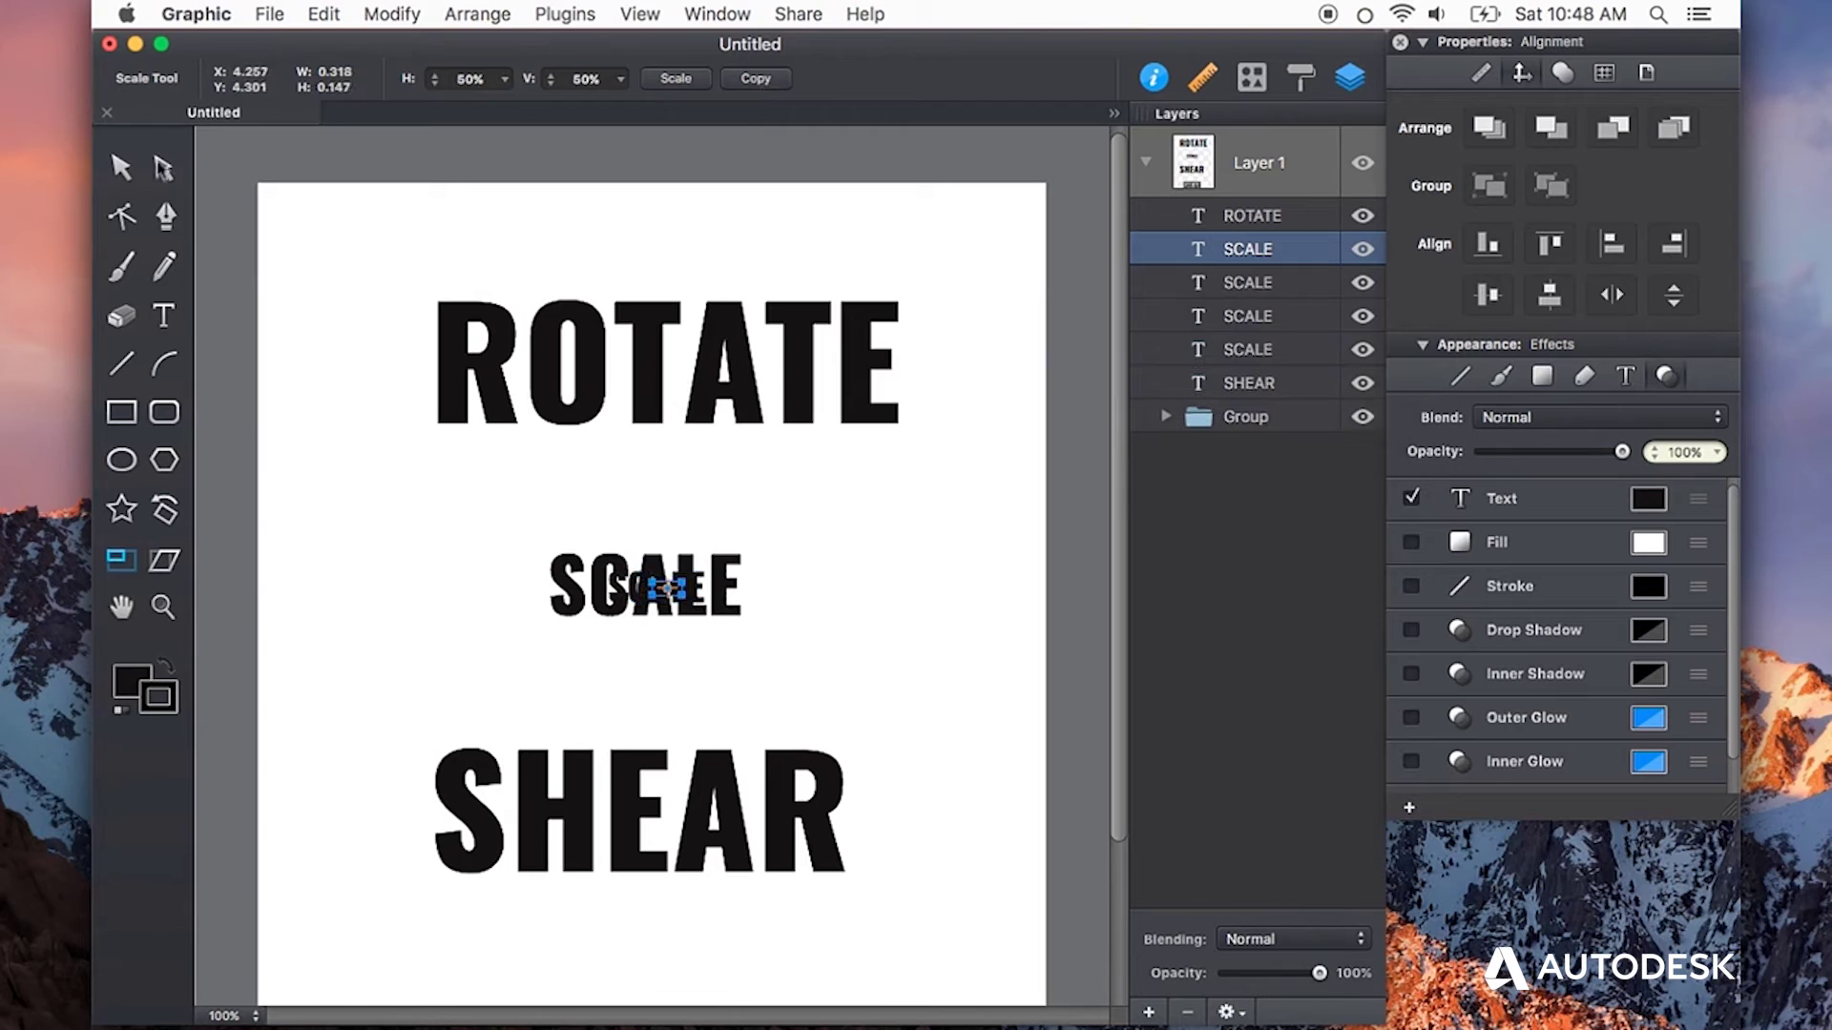
pyautogui.press('v')
pyautogui.press('super+equal')
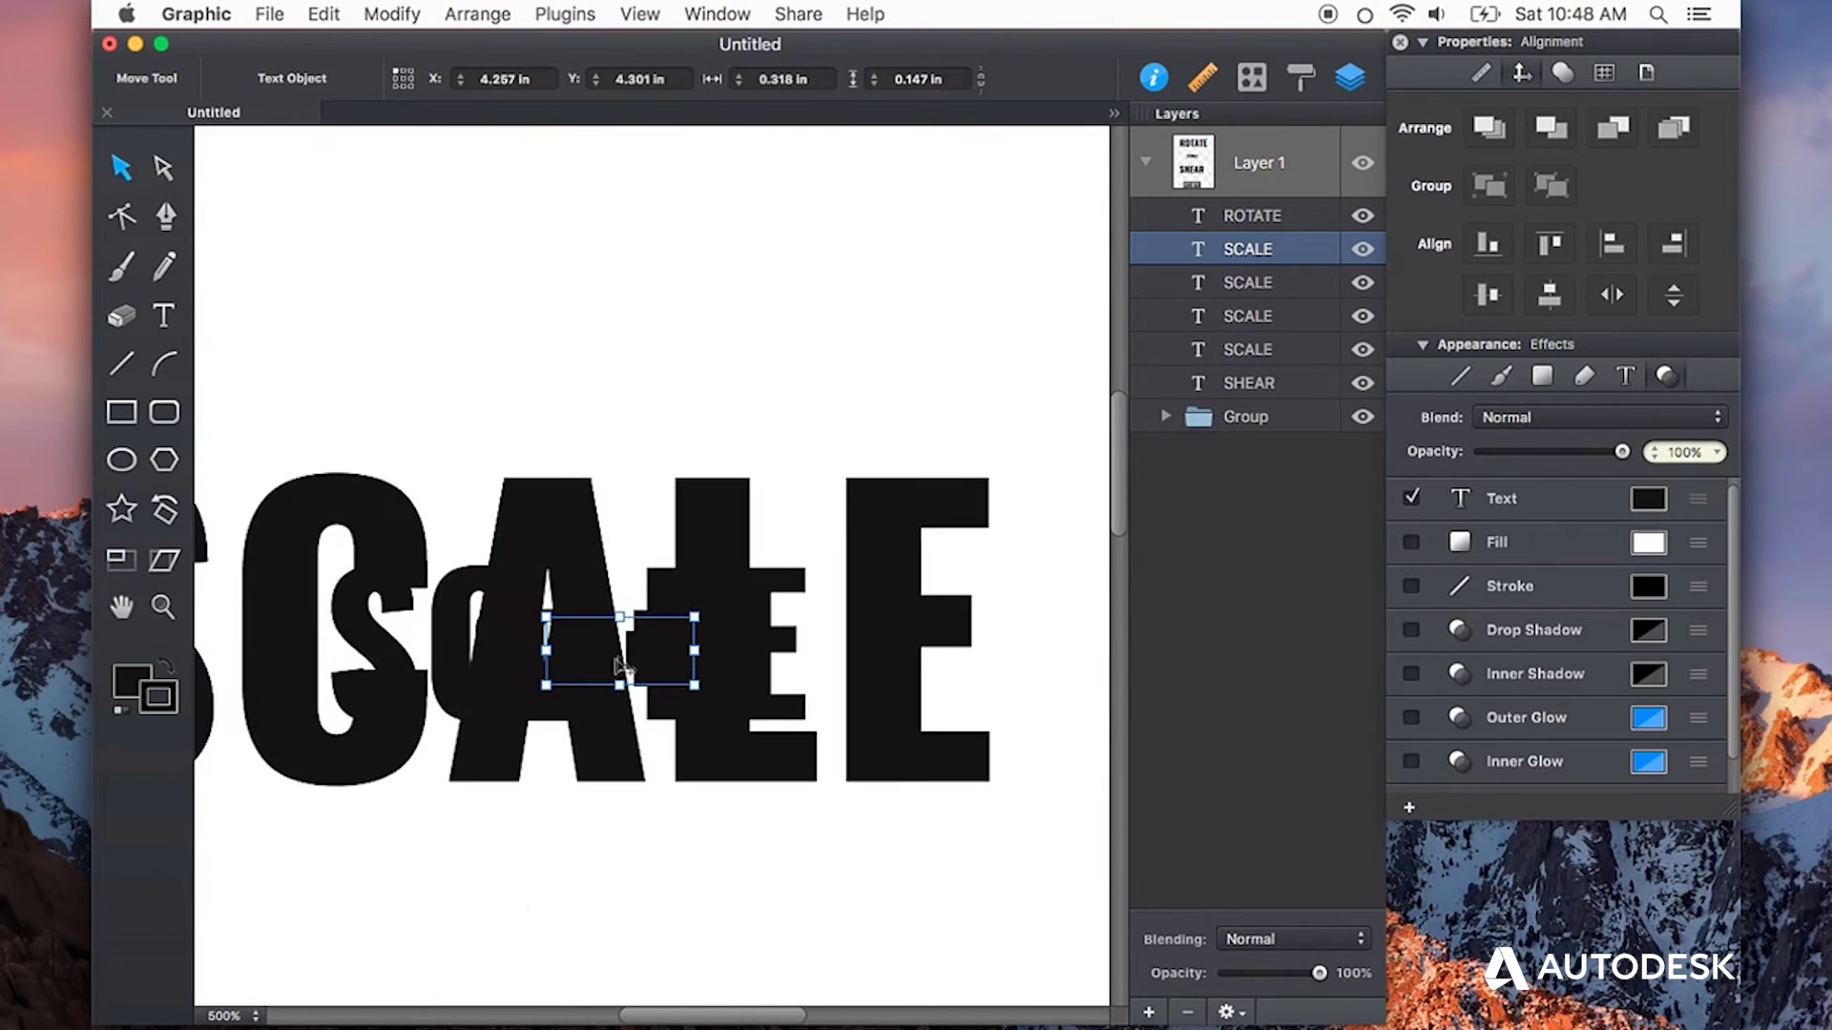
pyautogui.press('super+0')
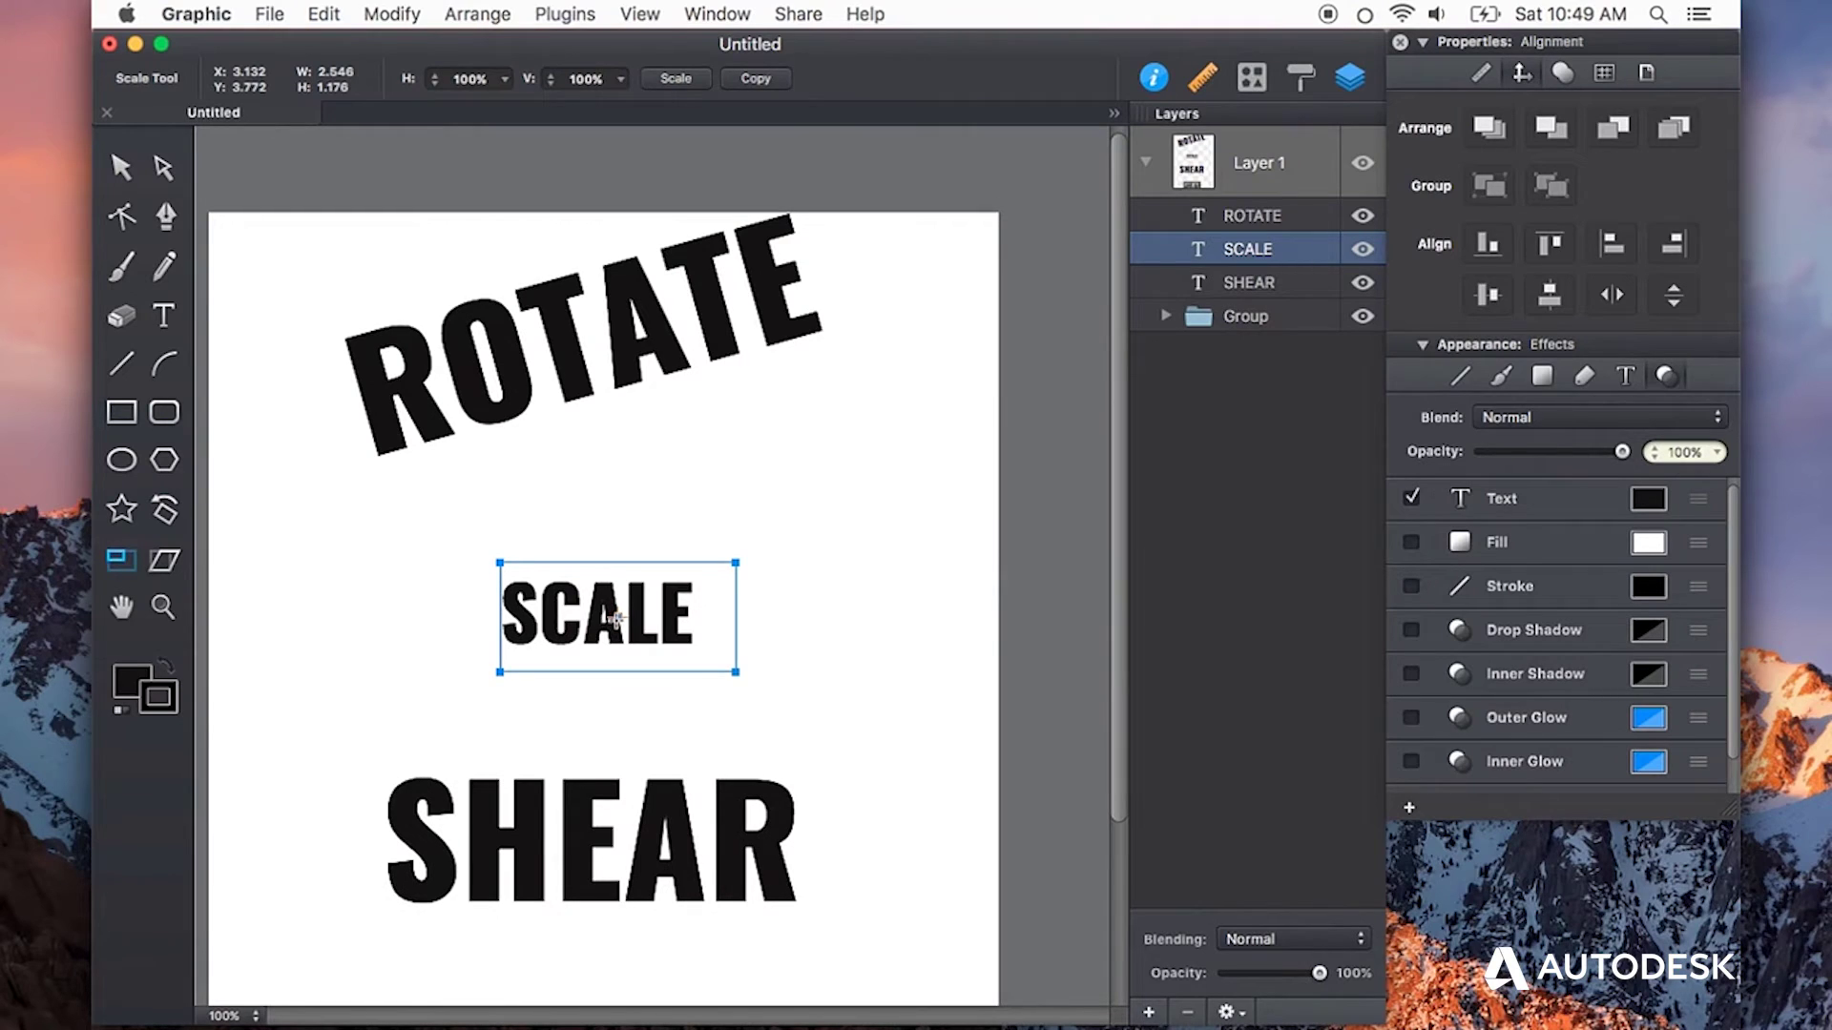
# Scale SCALE to 200% horizontally and vertically around an origin set inside the text
pyautogui.click(616, 616)
pyautogui.doubleClick(474, 81)
pyautogui.write('200')
pyautogui.doubleClick(580, 79)
pyautogui.write('200')
pyautogui.click(675, 79)
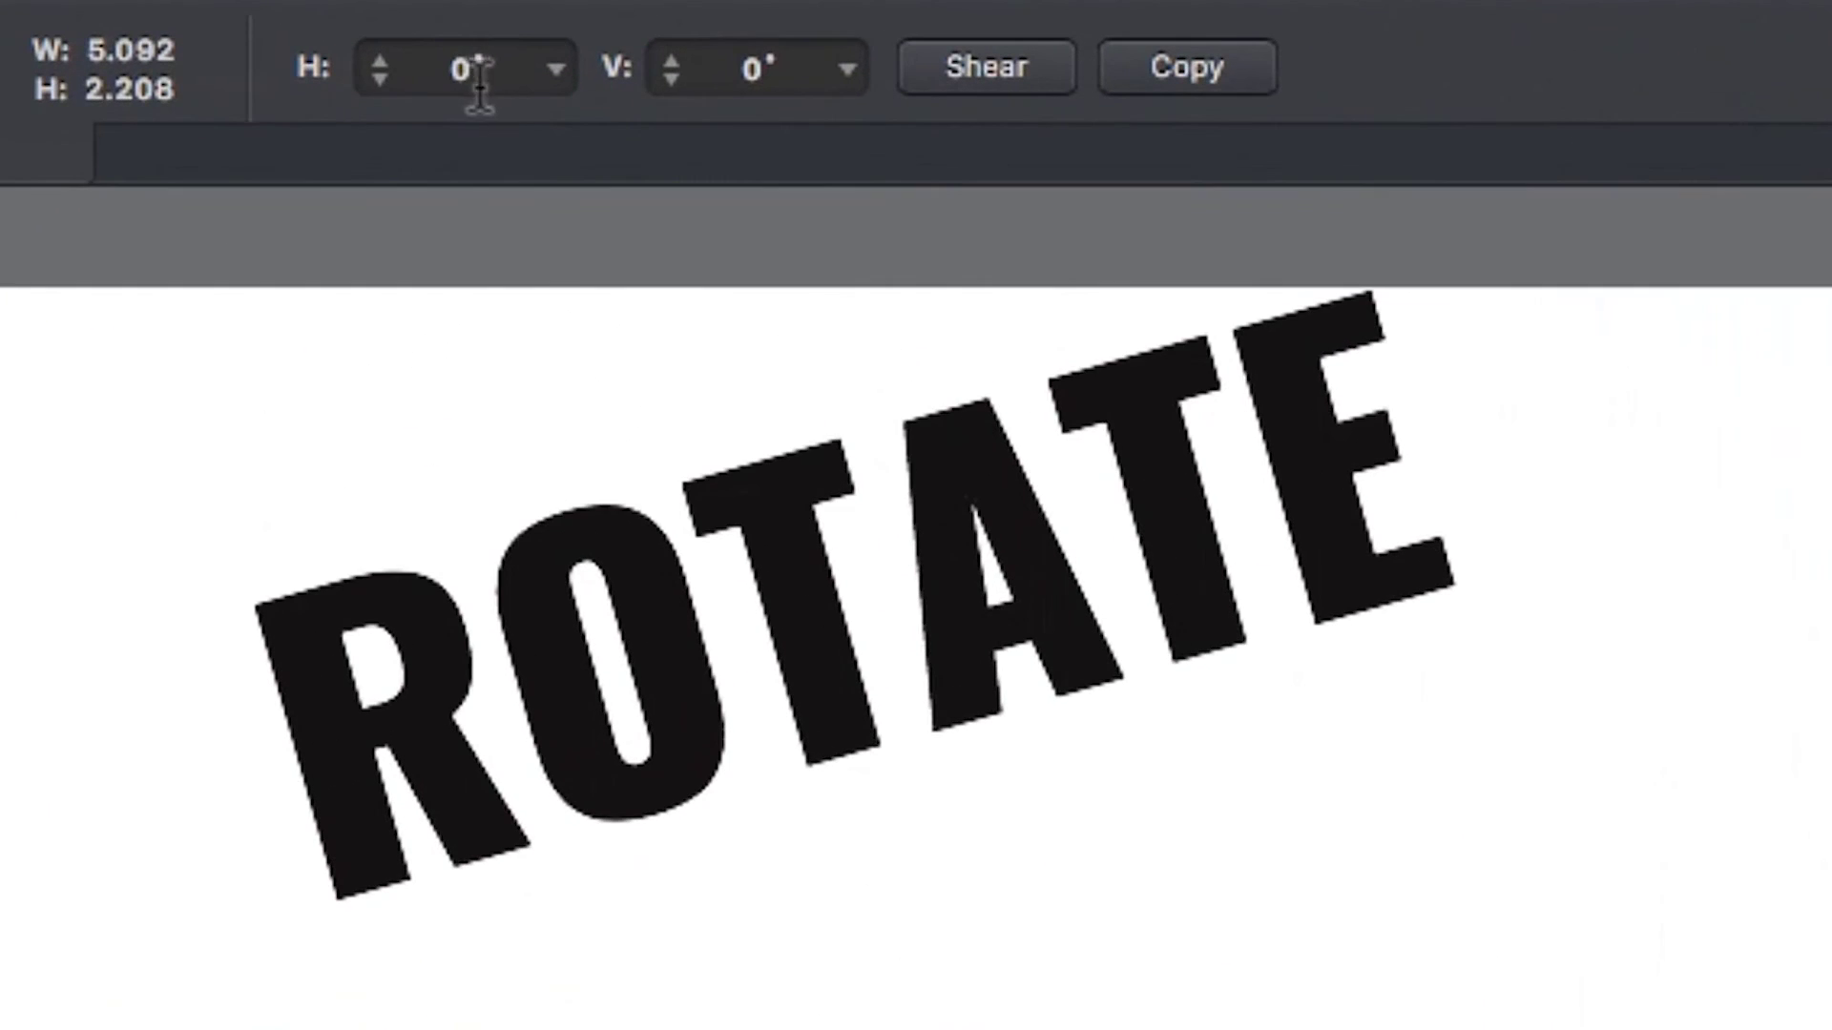
# Set 10° horizontal and vertical shear angles for the SHEAR text
pyautogui.click(556, 70)
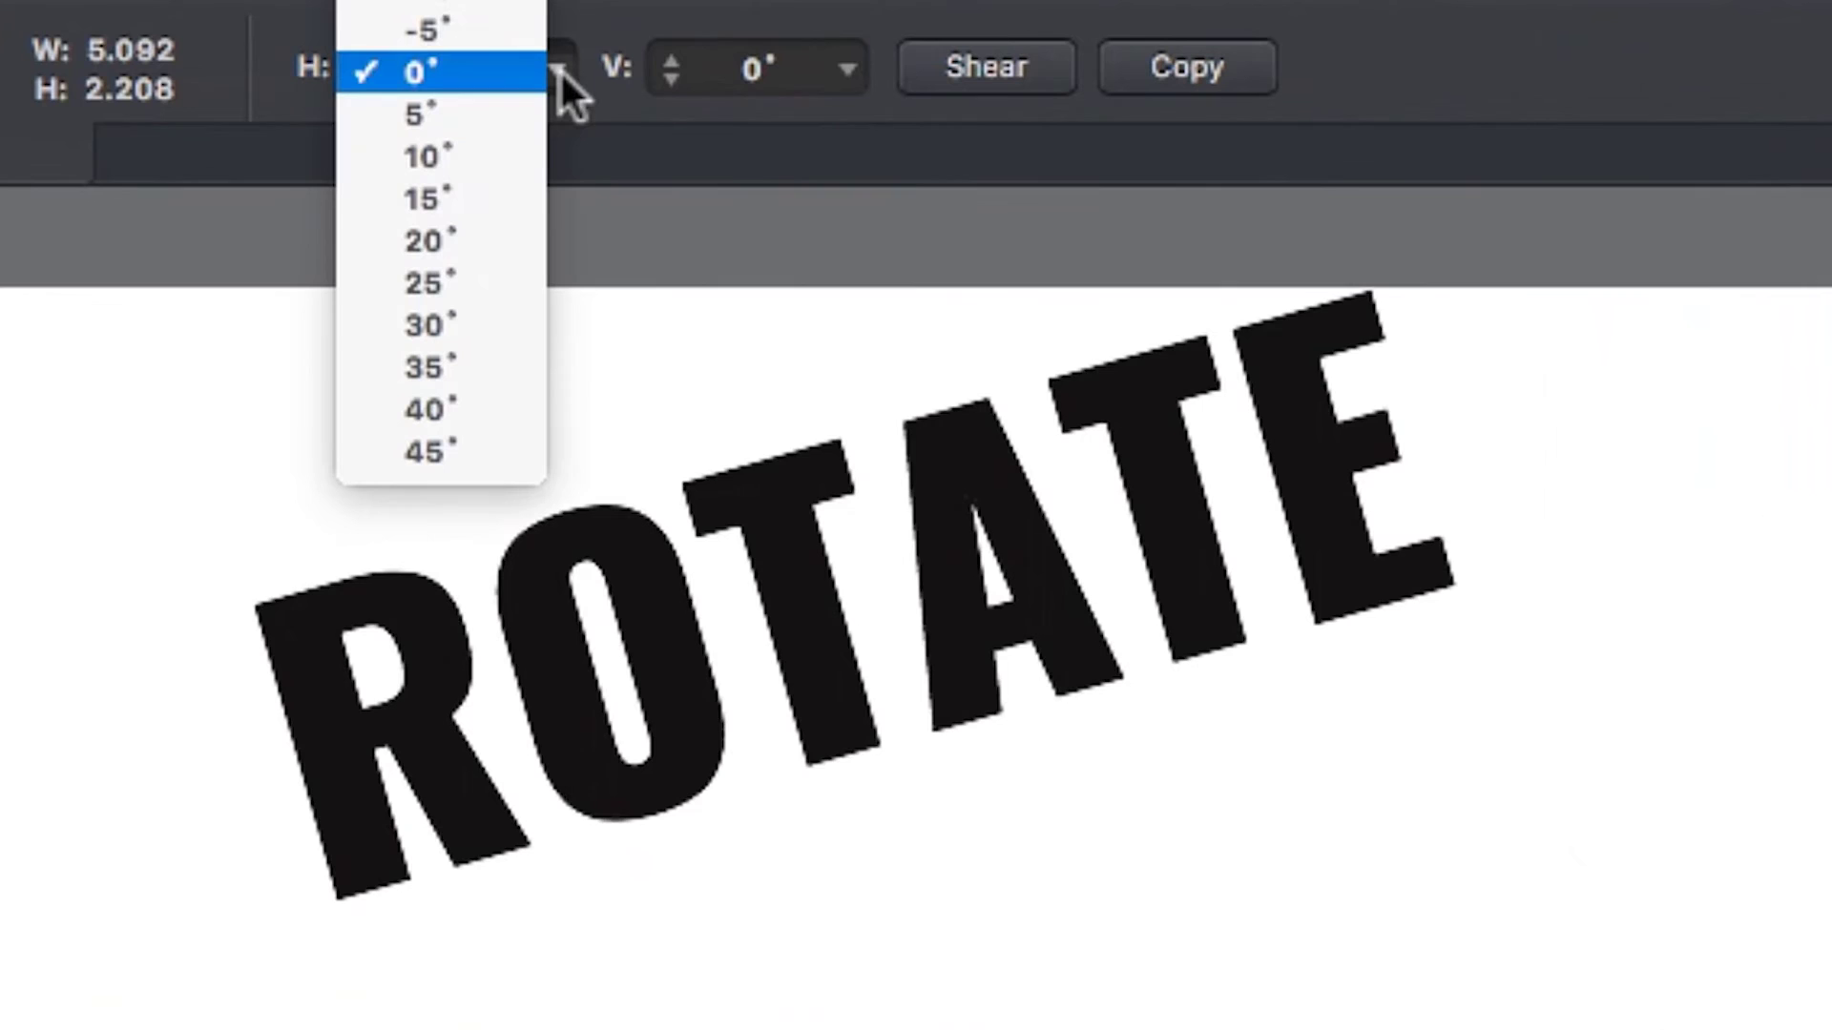
pyautogui.click(489, 158)
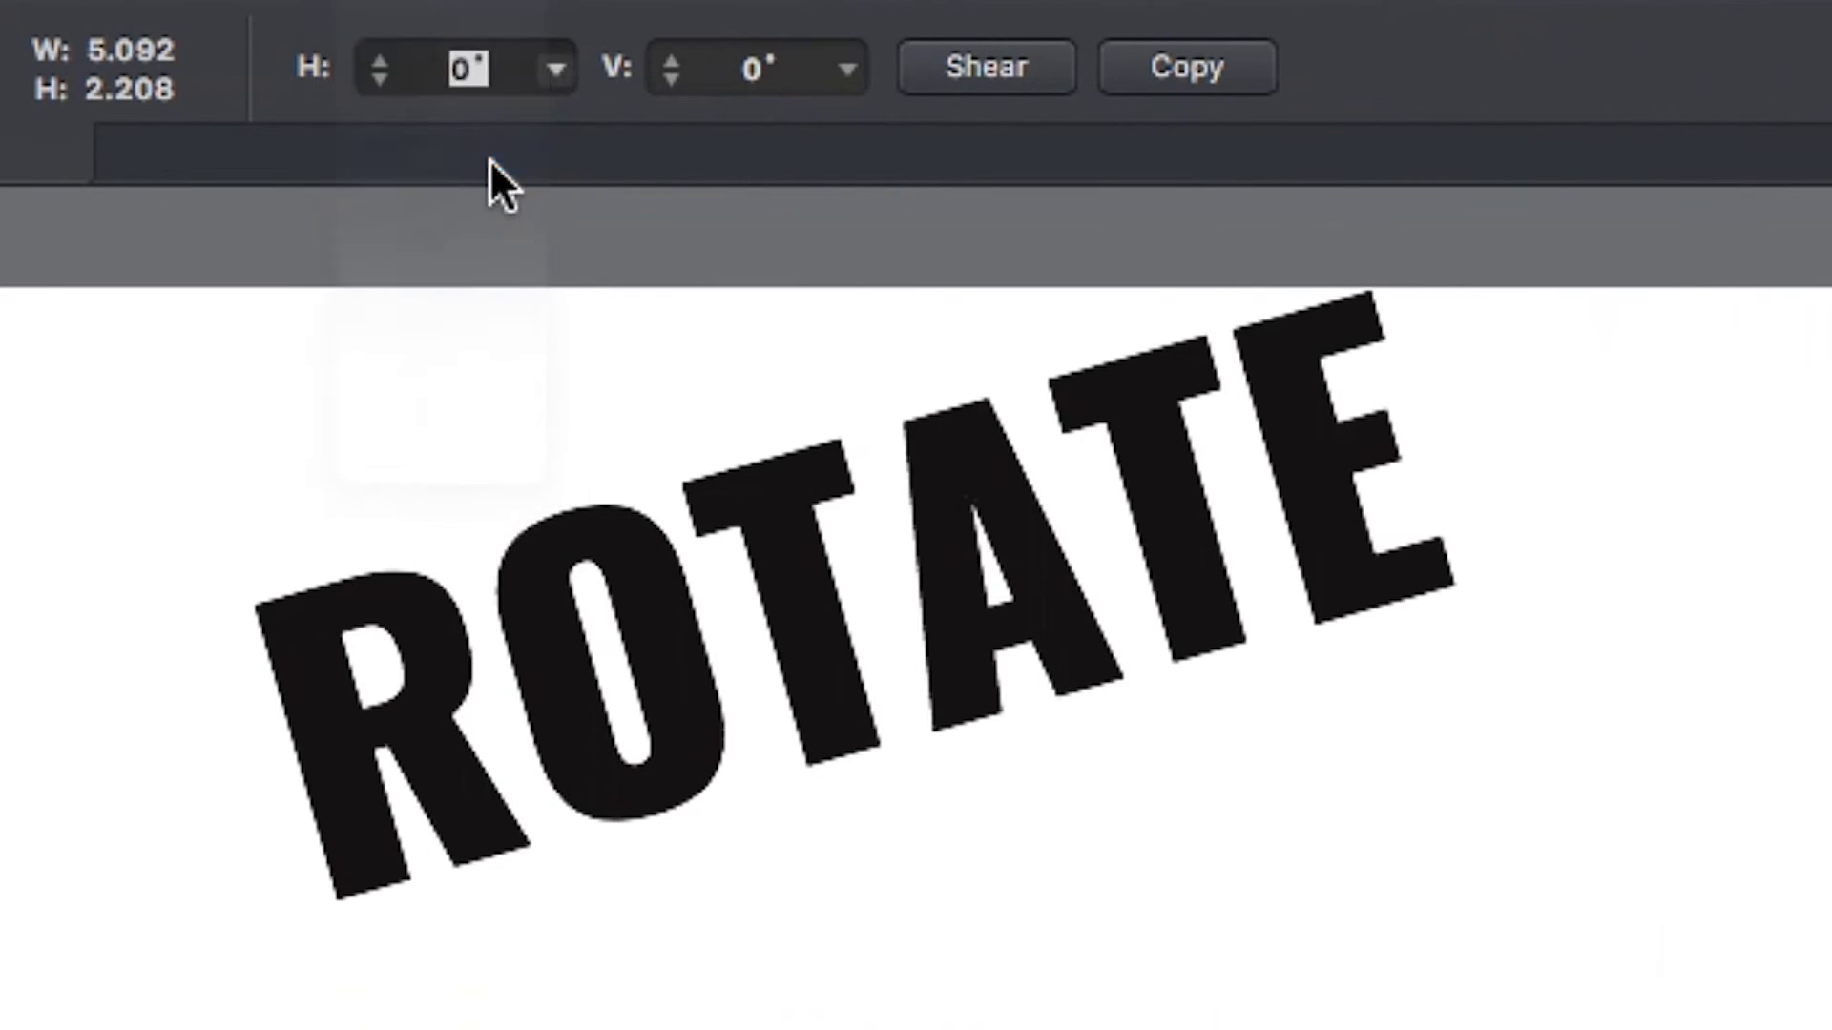
pyautogui.click(838, 82)
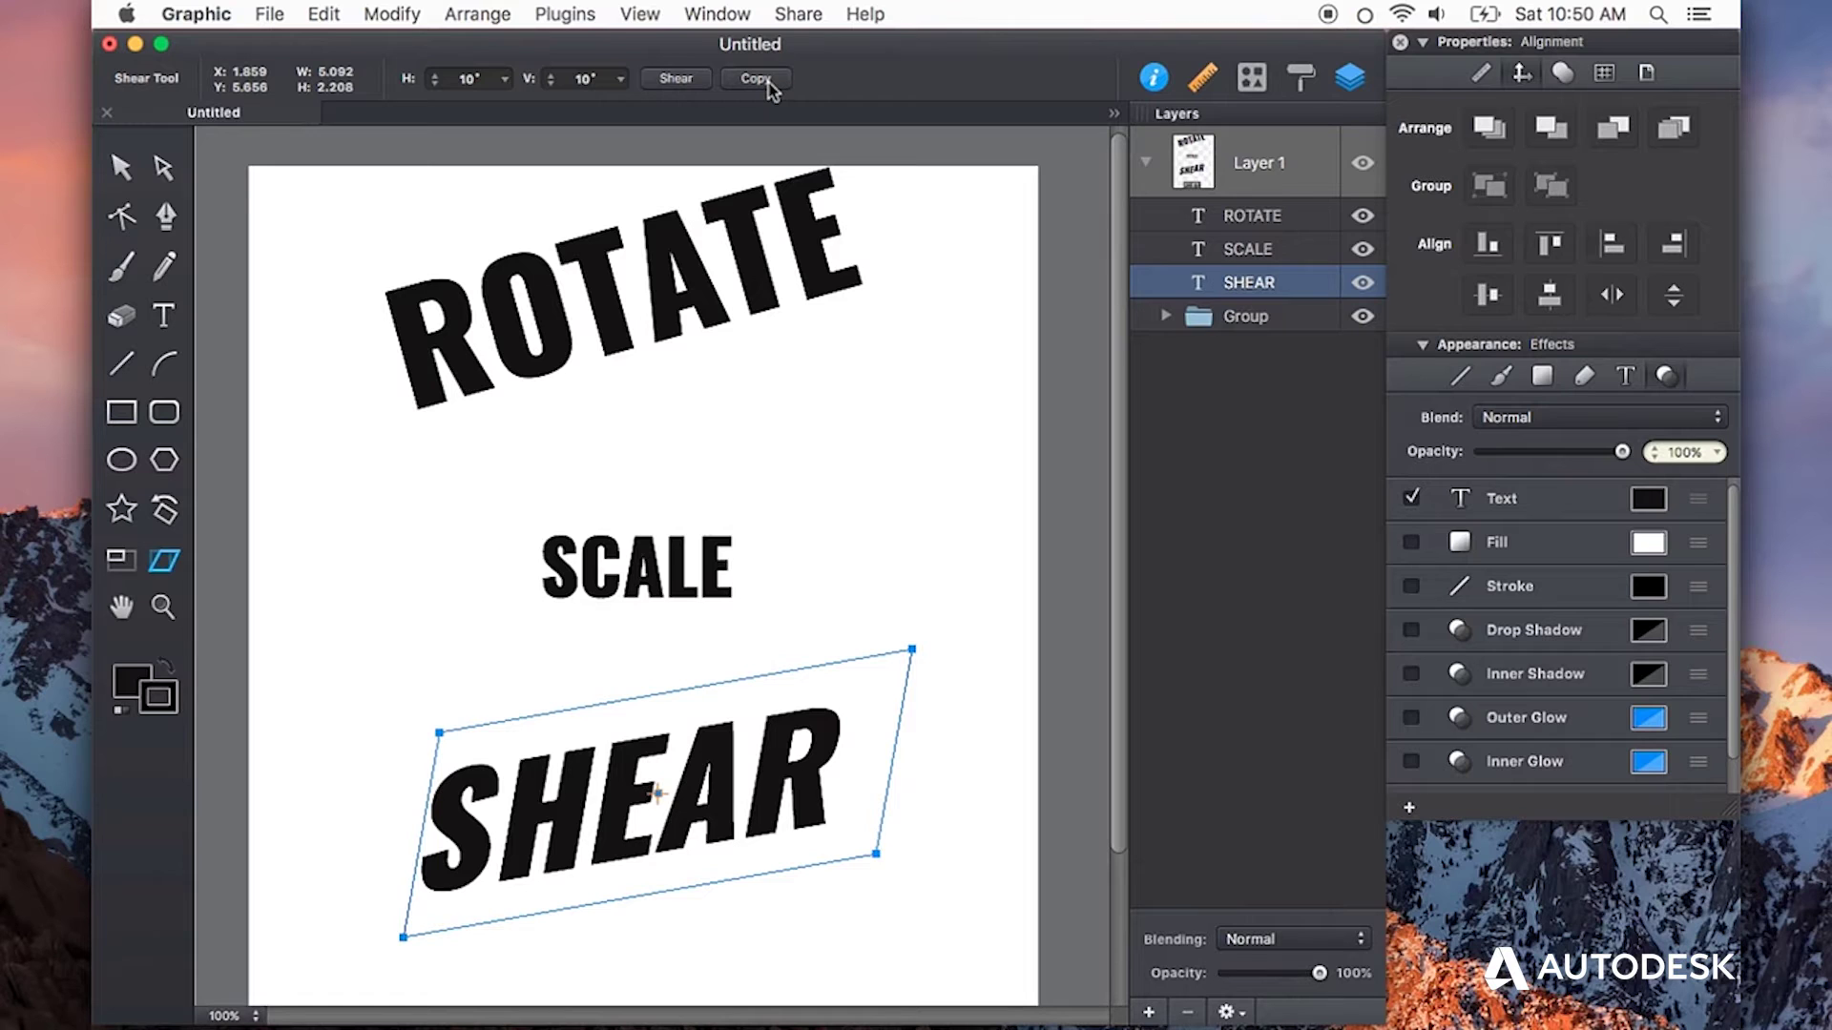
# Make sheared copies of SHEAR, then undo the extra copies
pyautogui.click(768, 83)
pyautogui.click(769, 83)
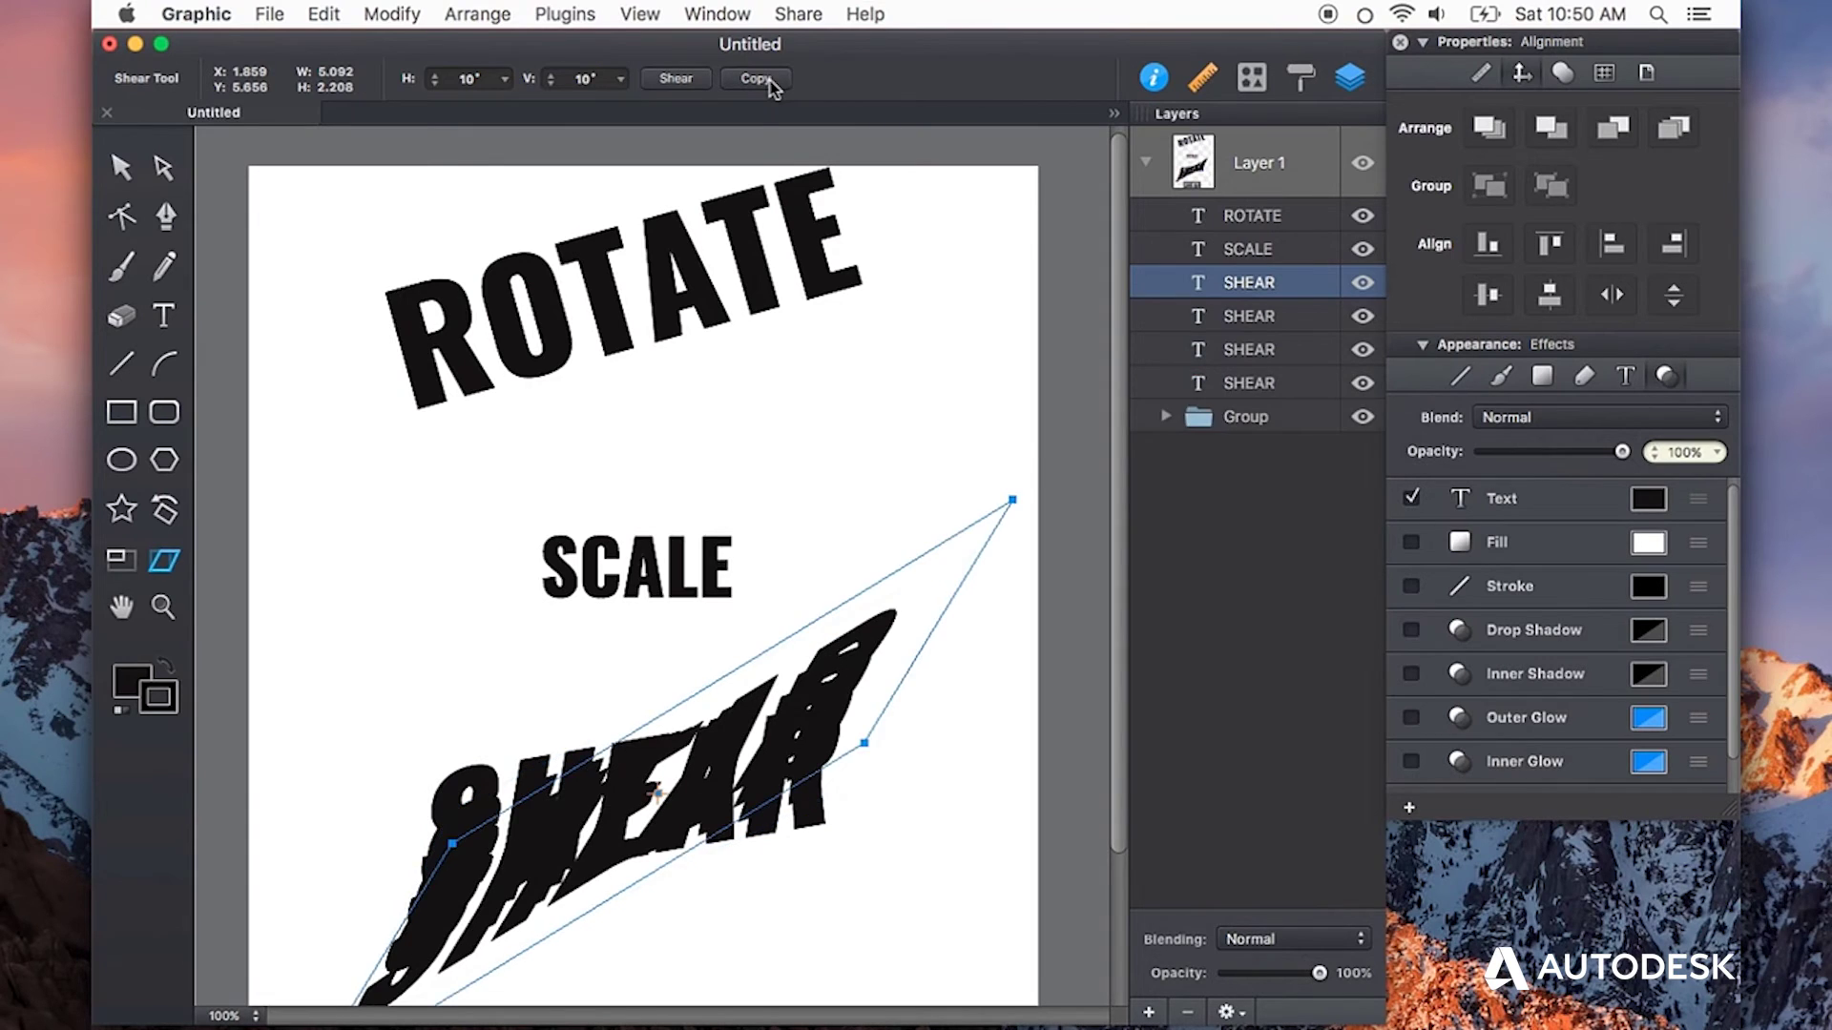
pyautogui.press('super+z')
pyautogui.press('super+z')
pyautogui.press('super+z')
pyautogui.press('super+z')
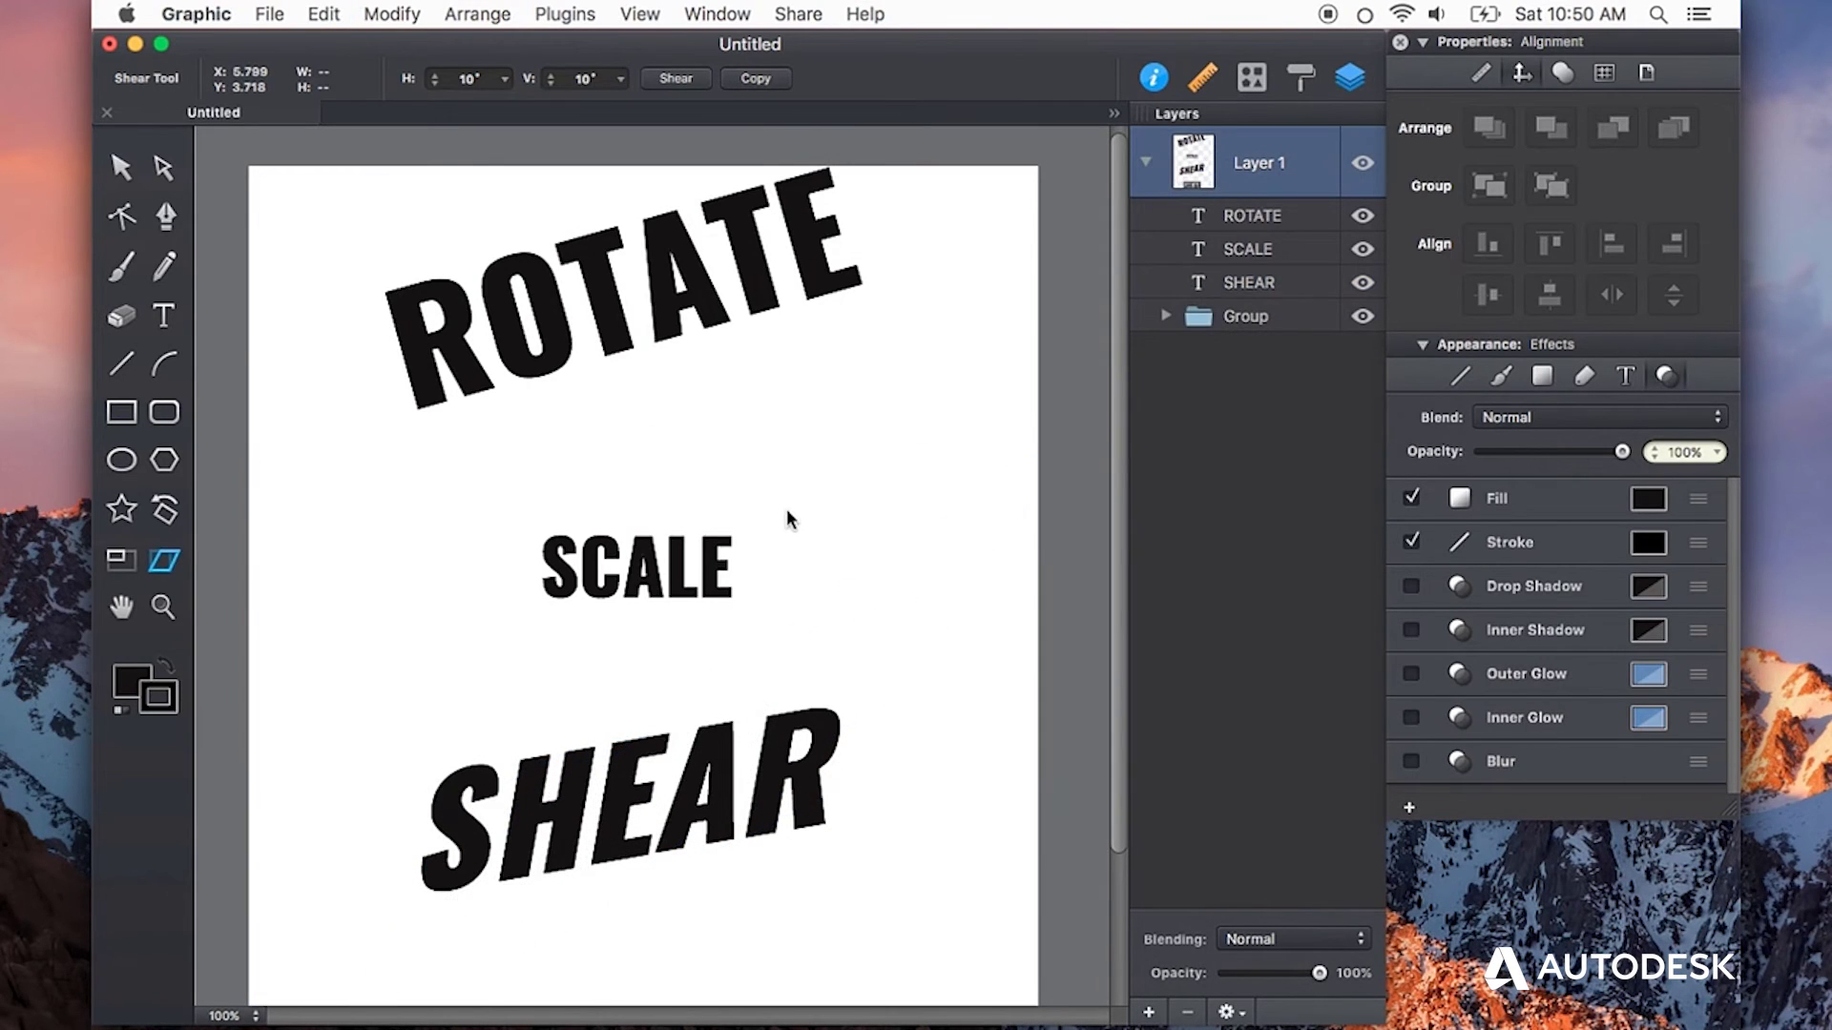
pyautogui.press('super+z')
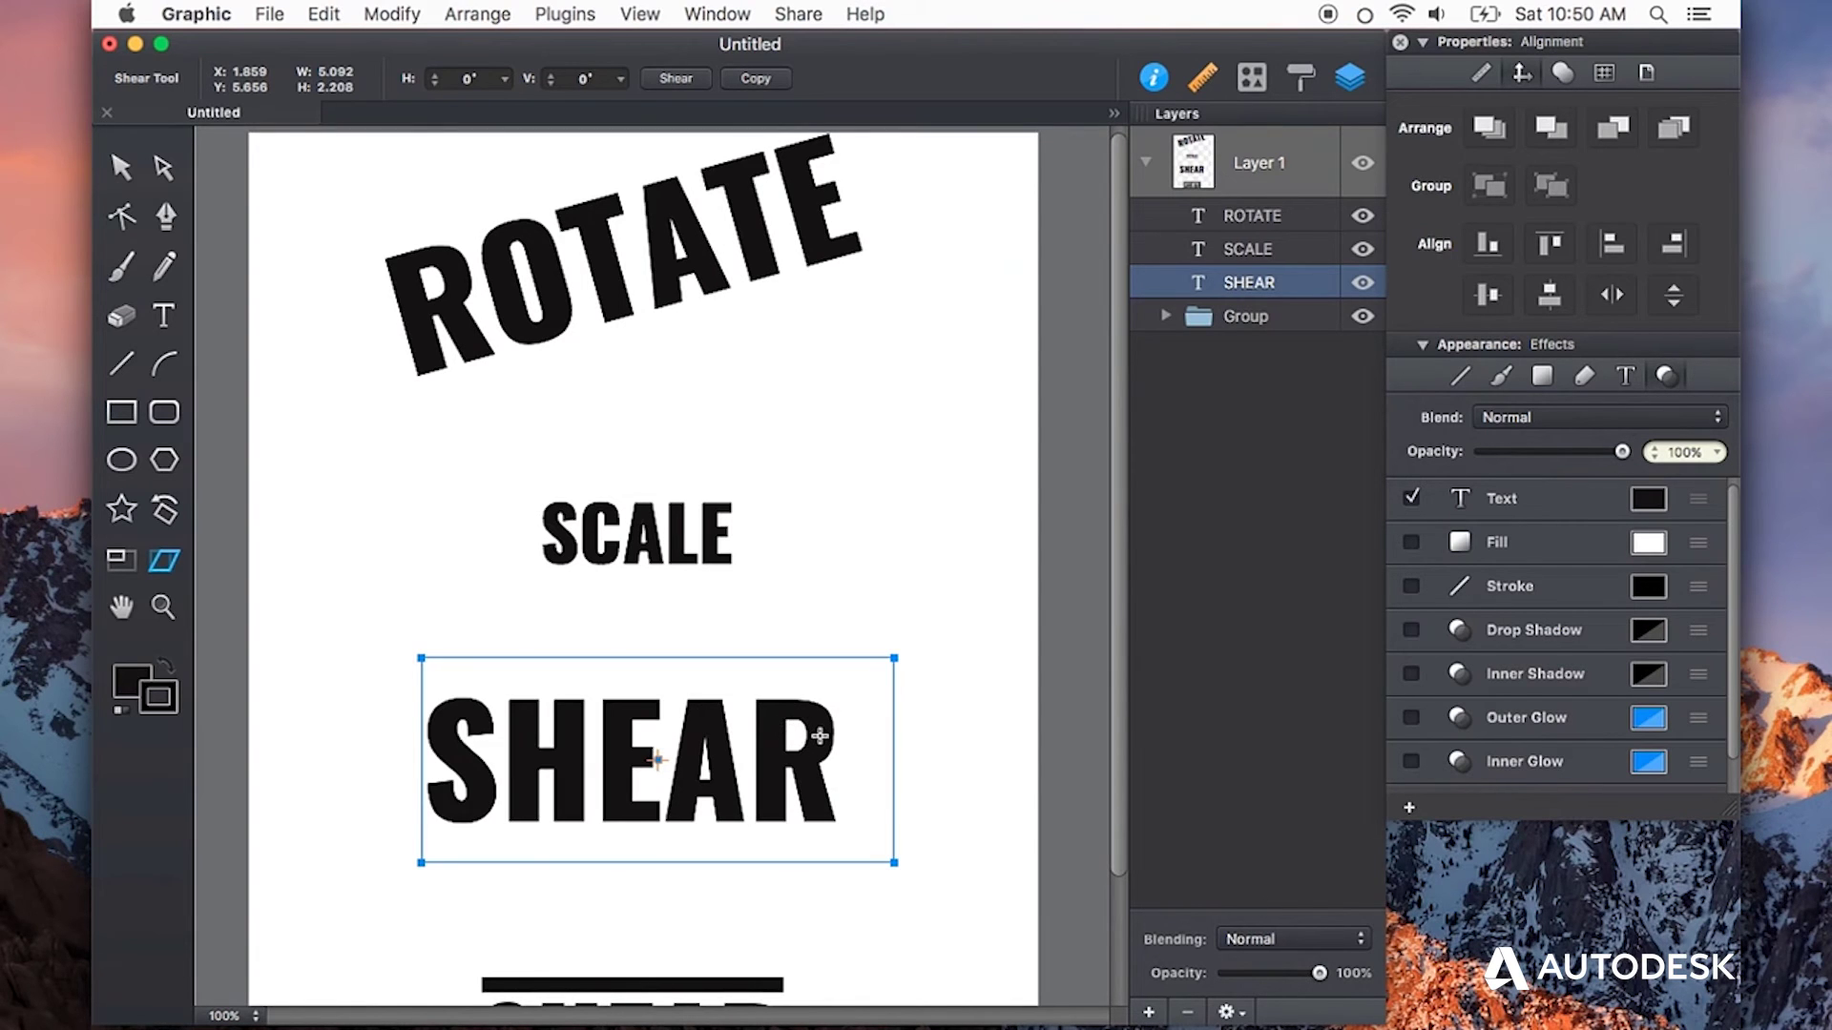
# Slant the SHEAR text horizontally about 21° so it leans like italics
pyautogui.moveTo(819, 736); pyautogui.dragTo(833, 716)
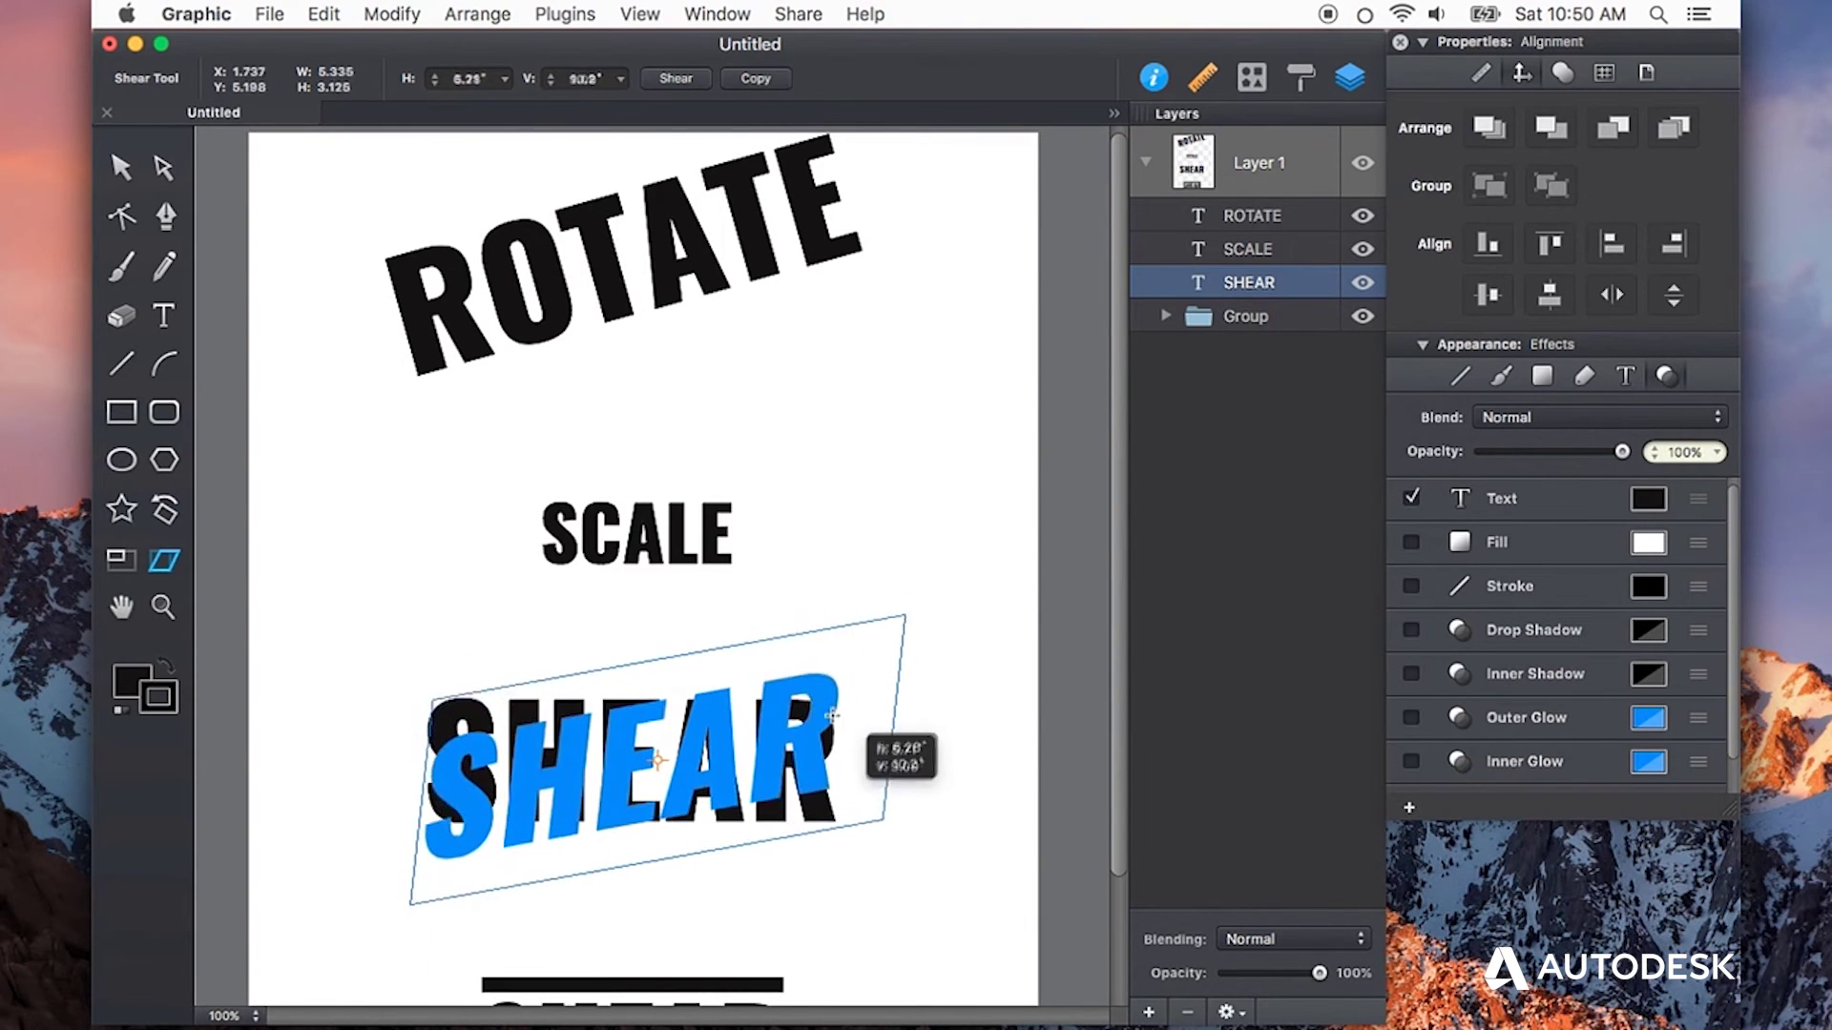
pyautogui.moveTo(833, 713)
pyautogui.mouseDown()
pyautogui.moveTo(890, 712)
pyautogui.moveTo(788, 727)
pyautogui.moveTo(858, 682)
pyautogui.moveTo(874, 721)
pyautogui.mouseUp()
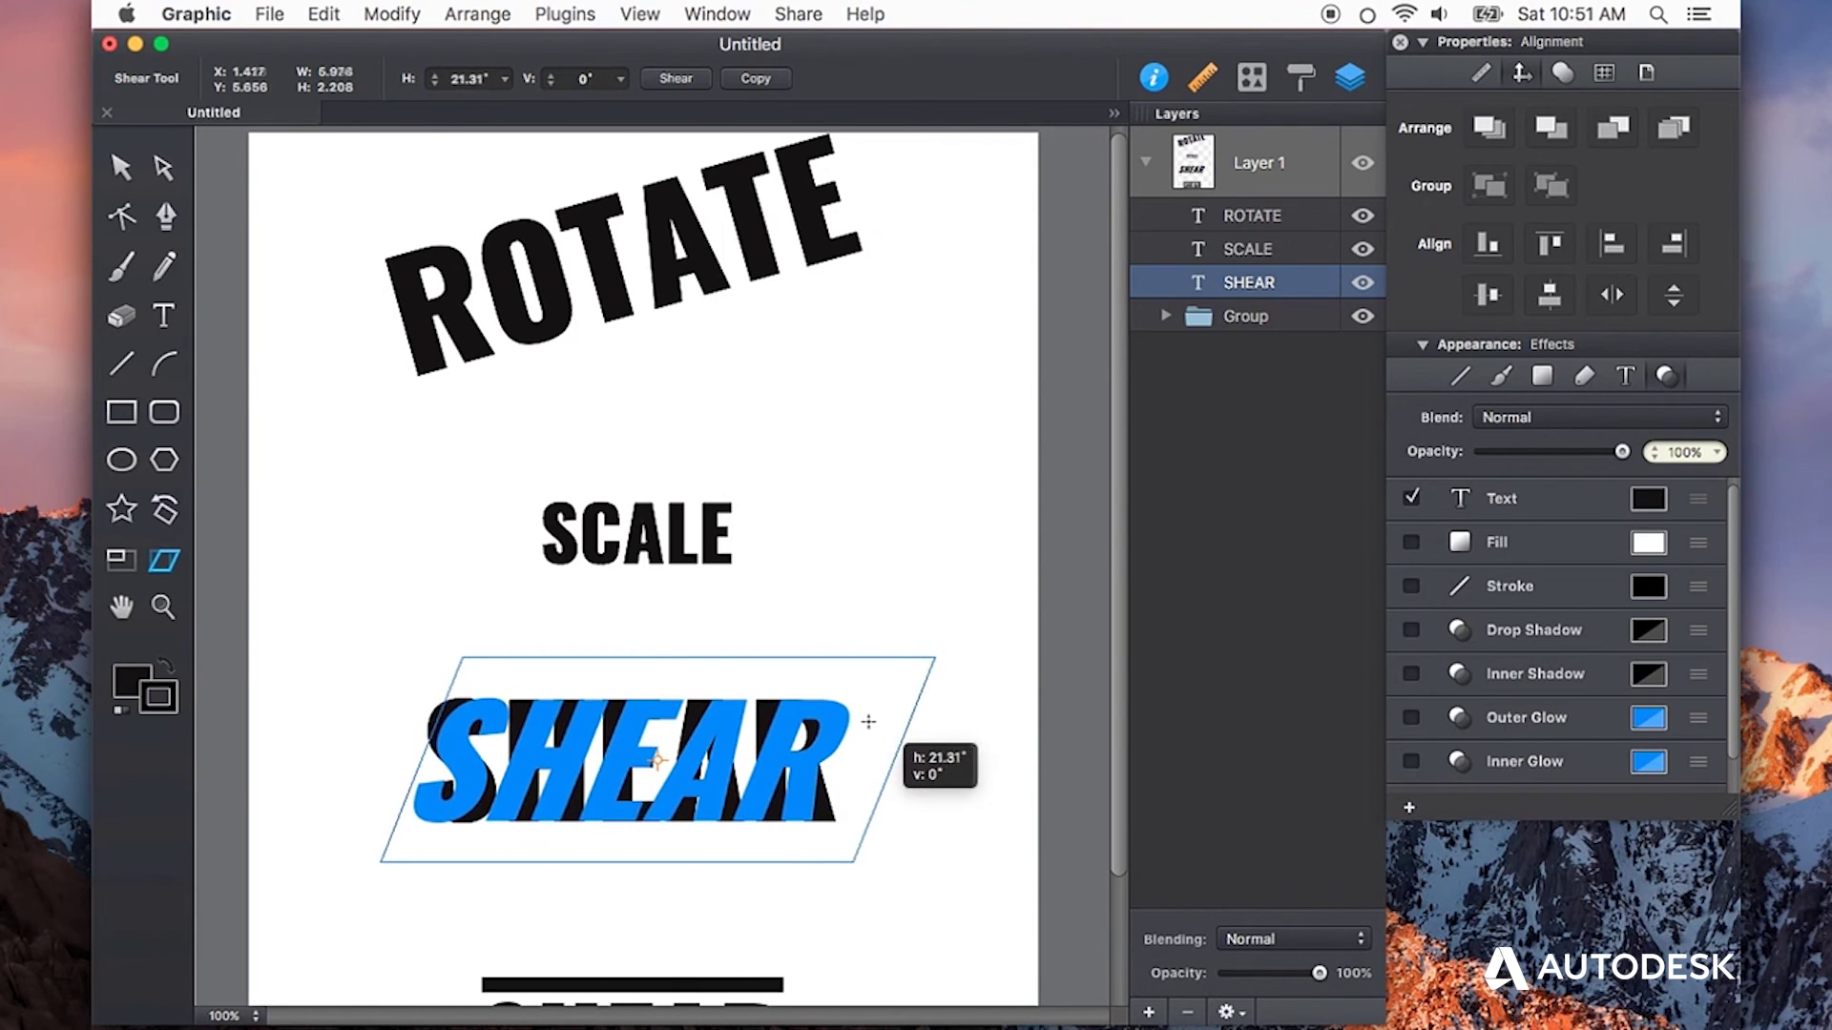
pyautogui.moveTo(868, 721); pyautogui.dragTo(870, 723)
pyautogui.press('v')
pyautogui.scroll(-5, 973, 717)
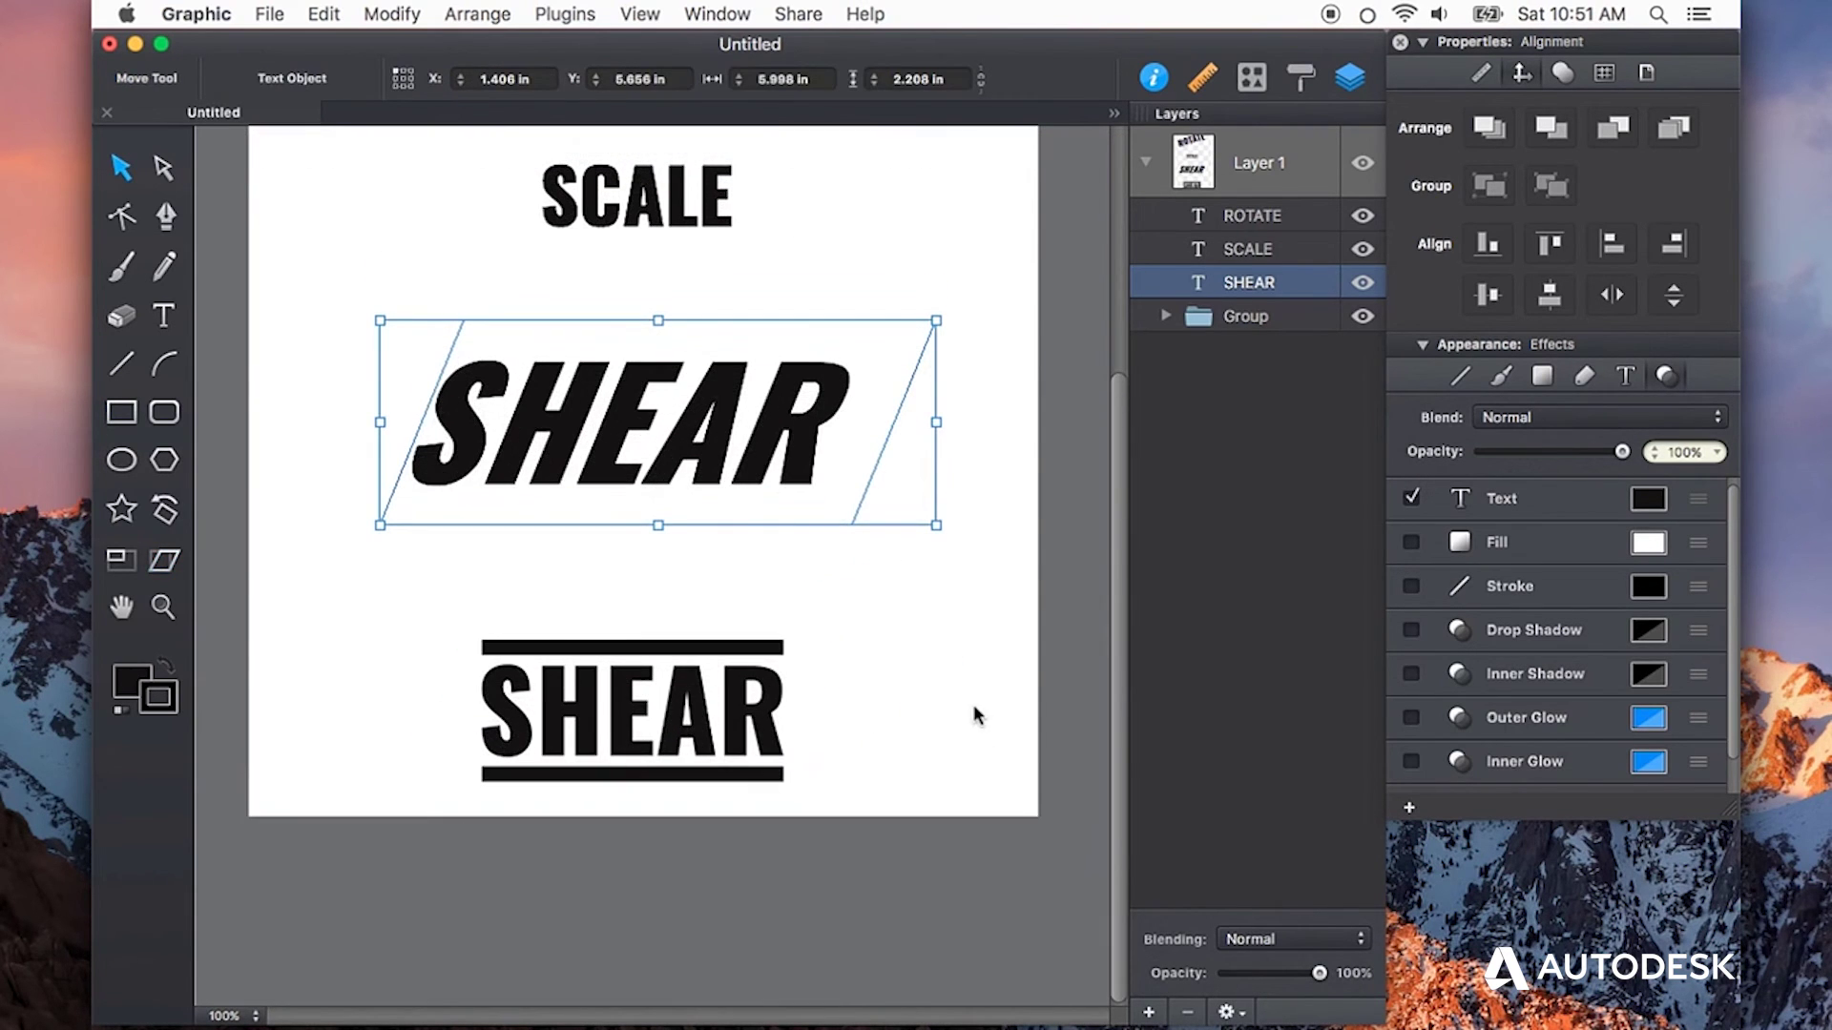
# Select the lower SHEAR group and shear it vertically about 16.7° to tilt upward
pyautogui.click(758, 747)
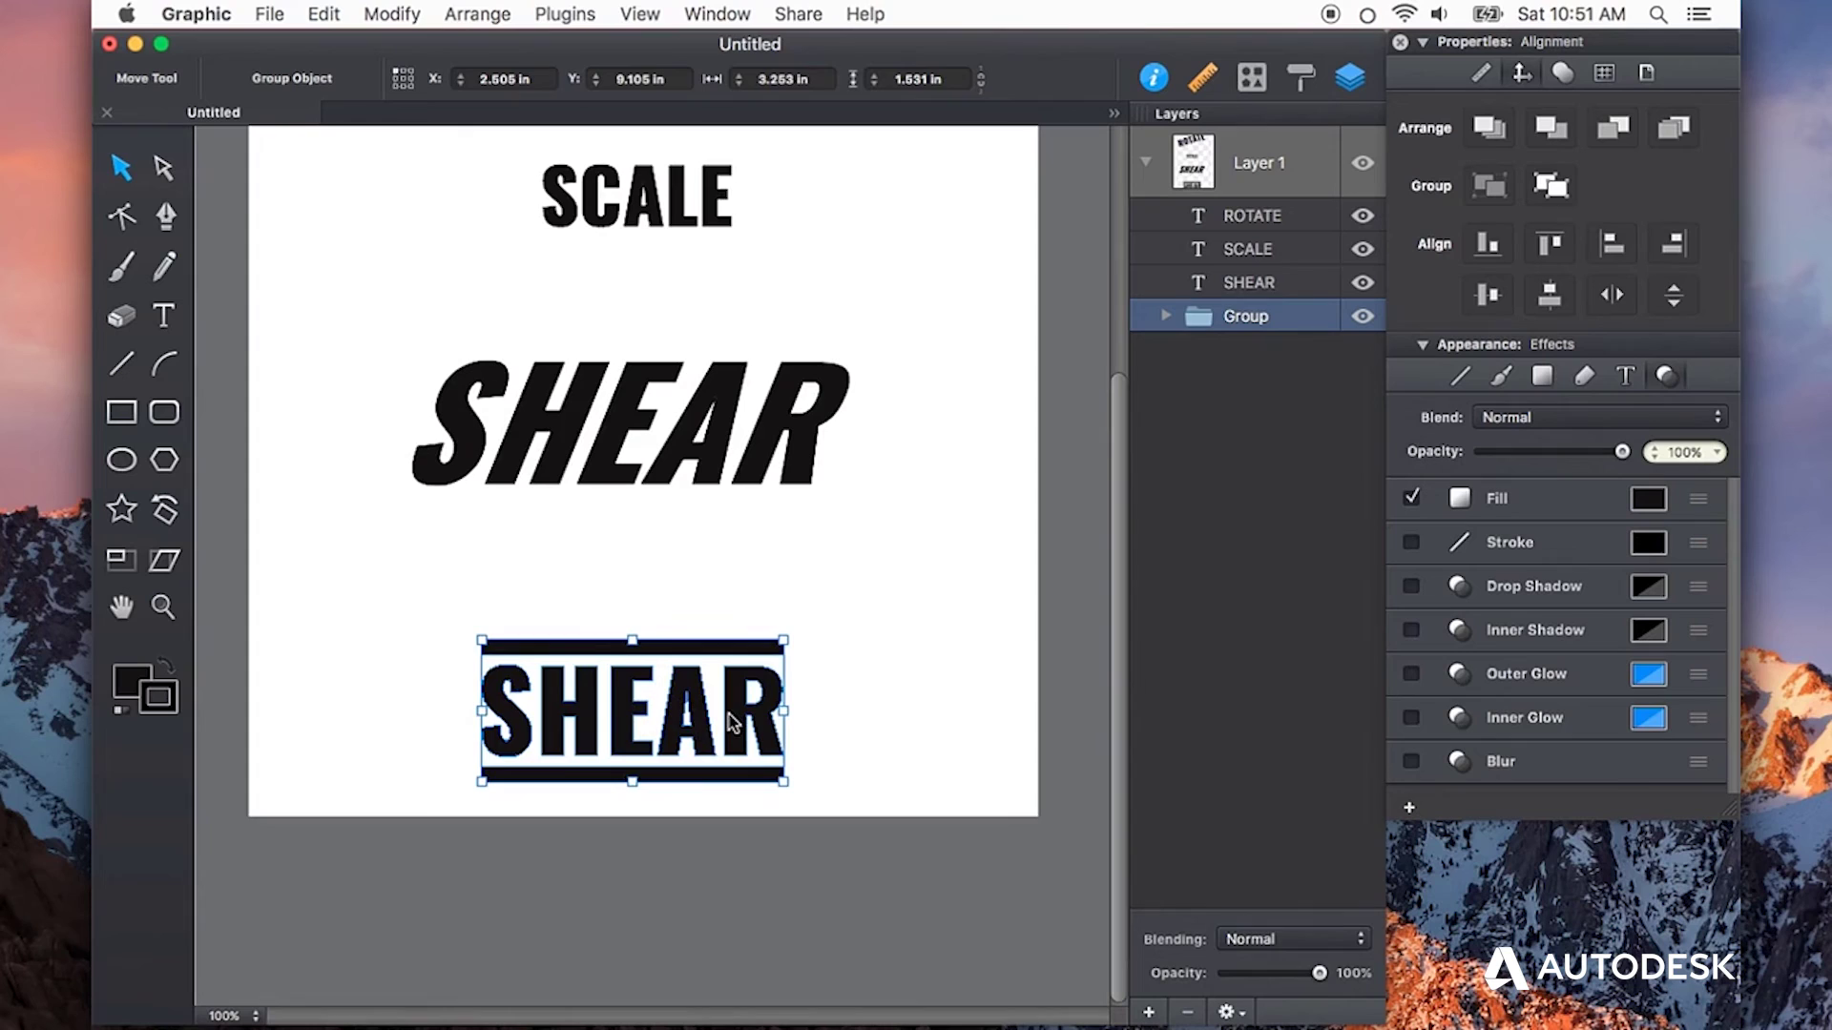
pyautogui.press('h')
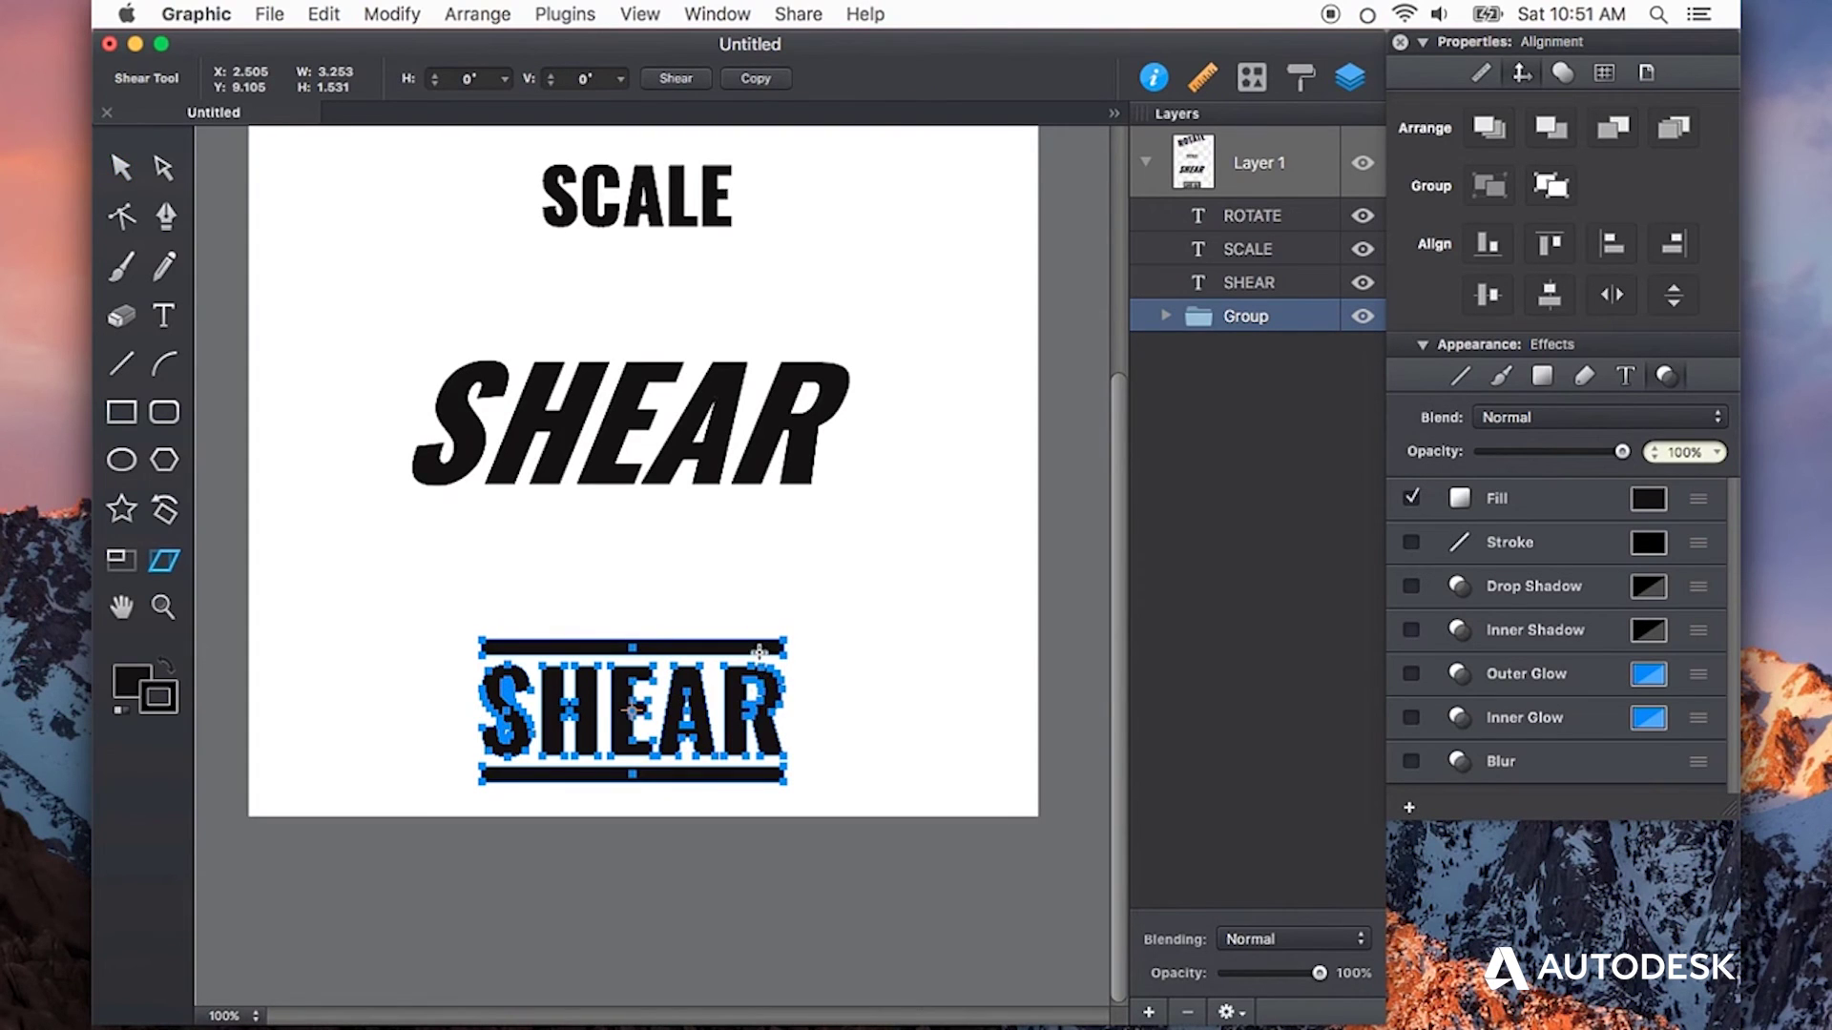
pyautogui.moveTo(760, 652); pyautogui.dragTo(759, 613)
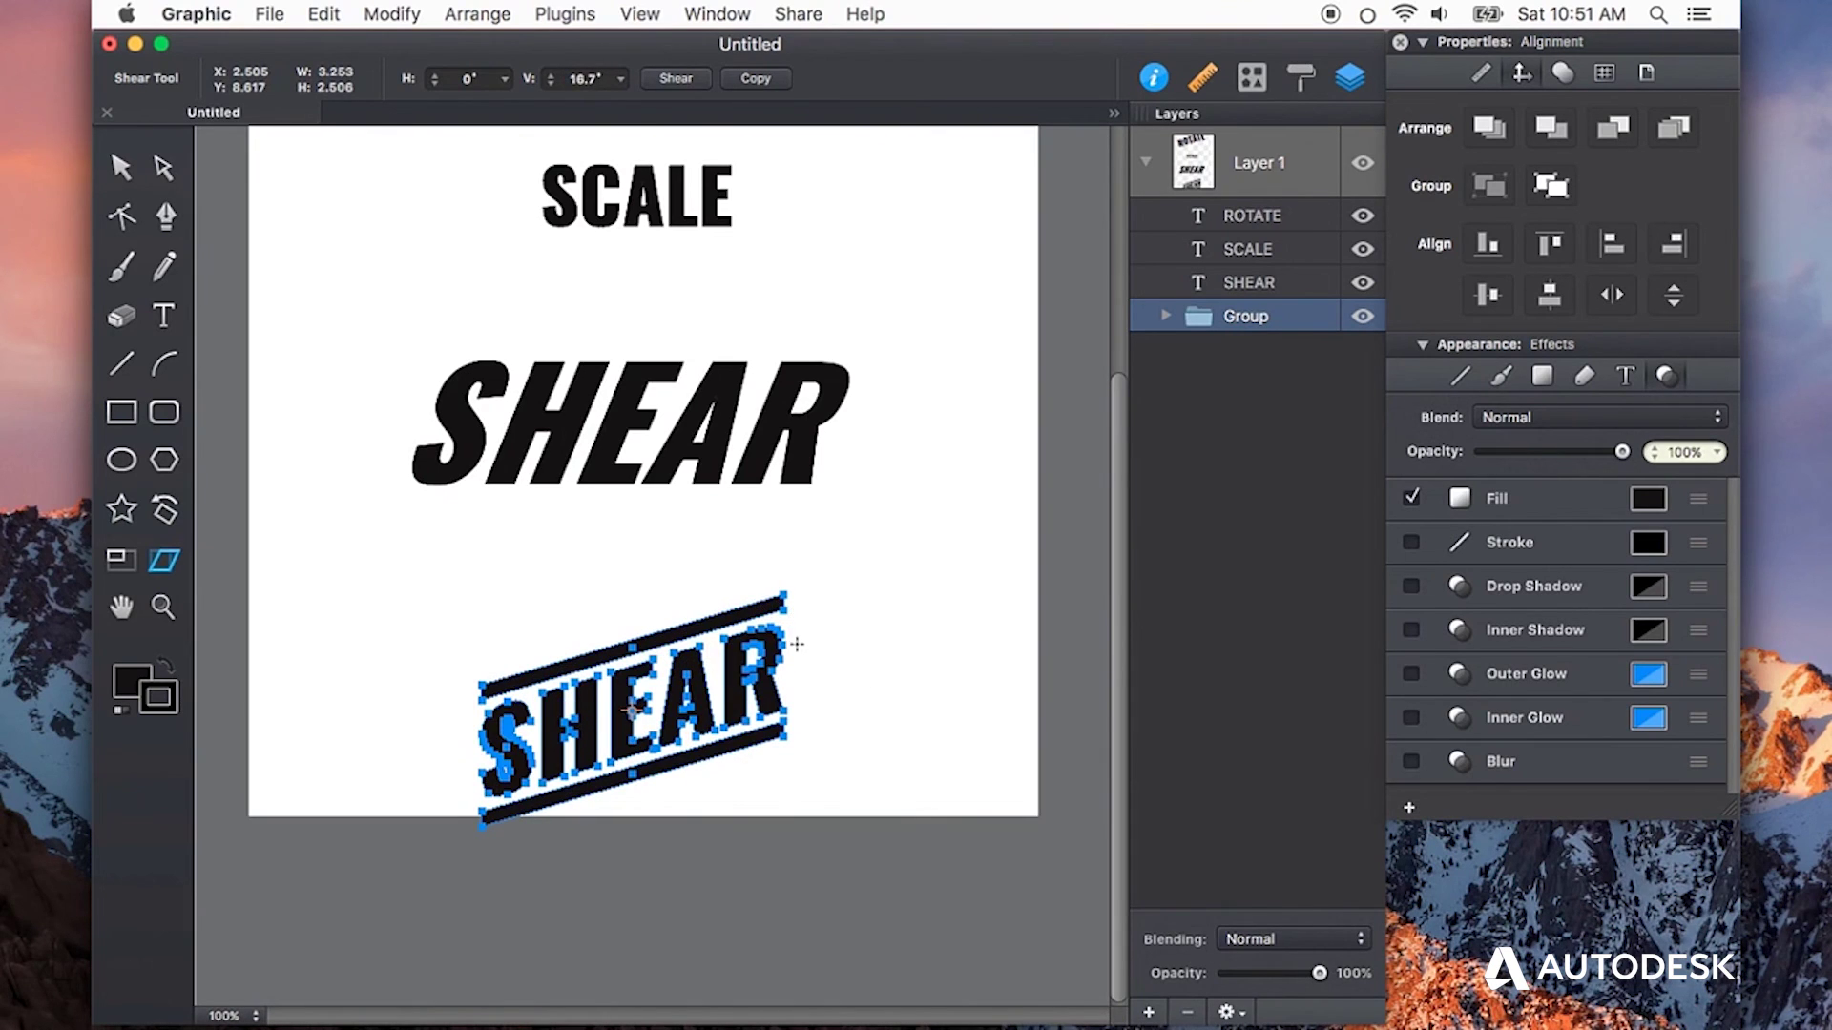
pyautogui.press('v')
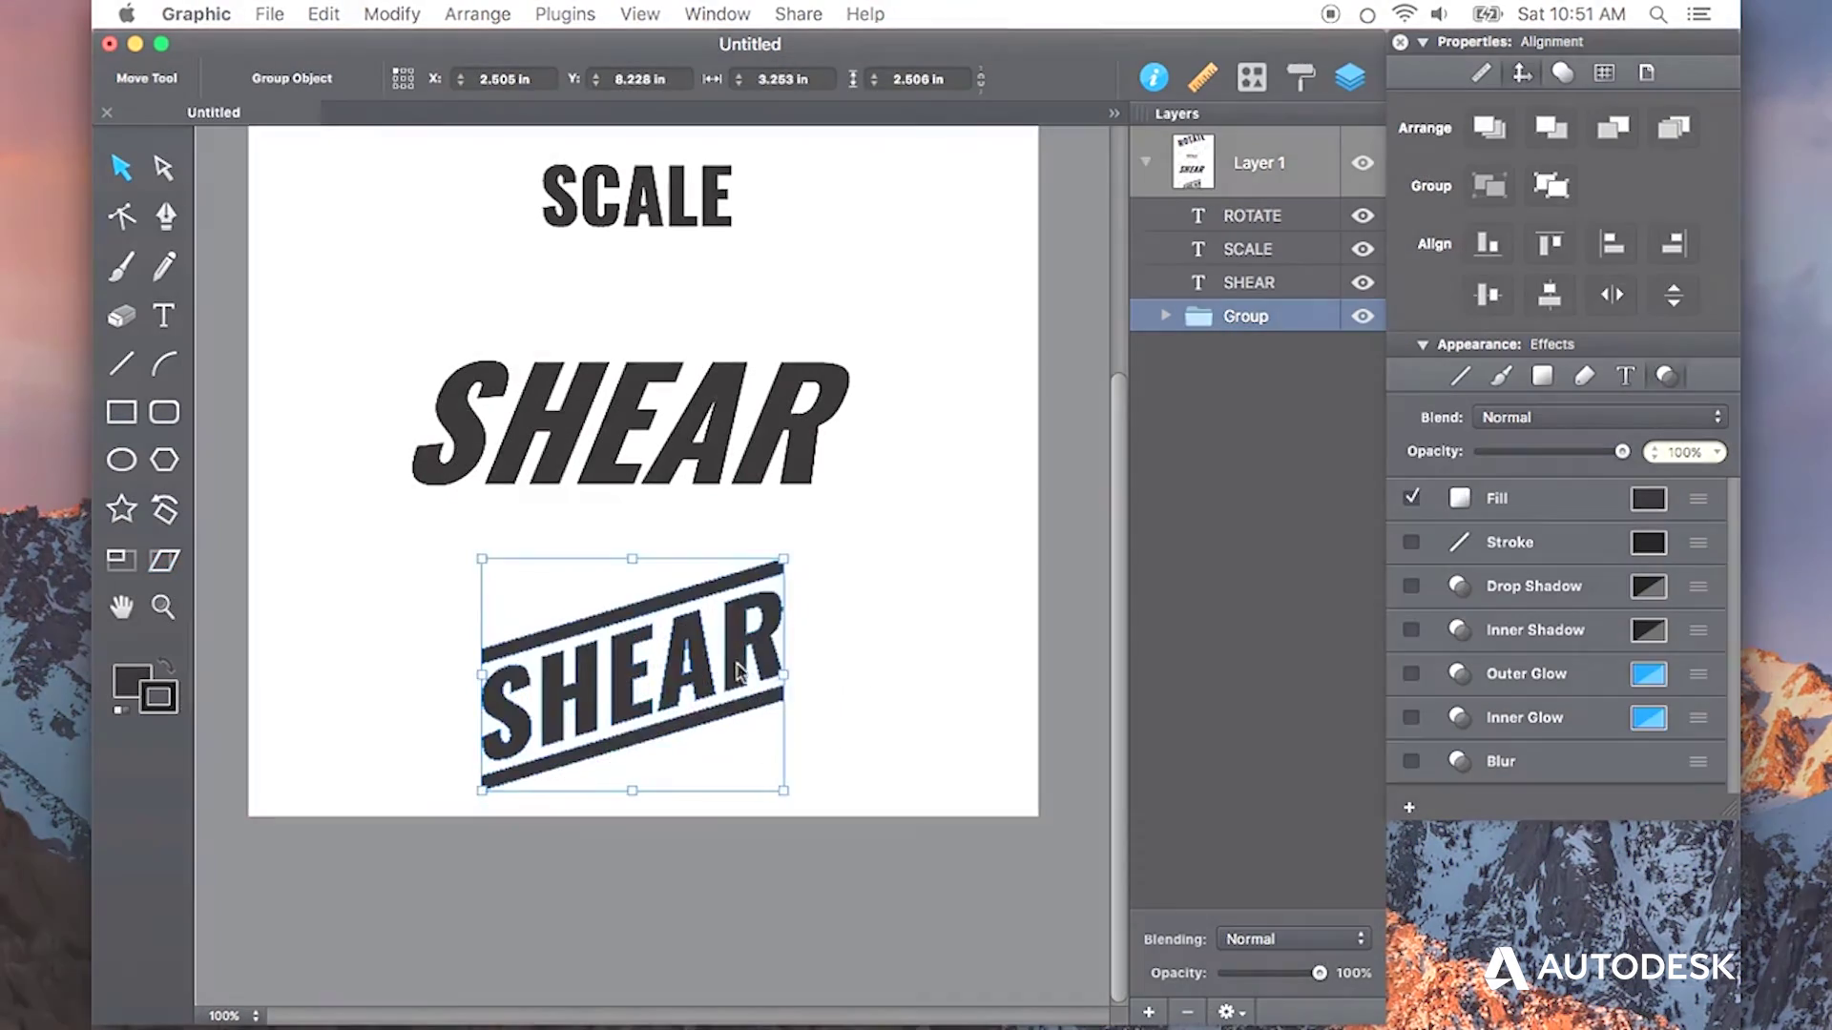